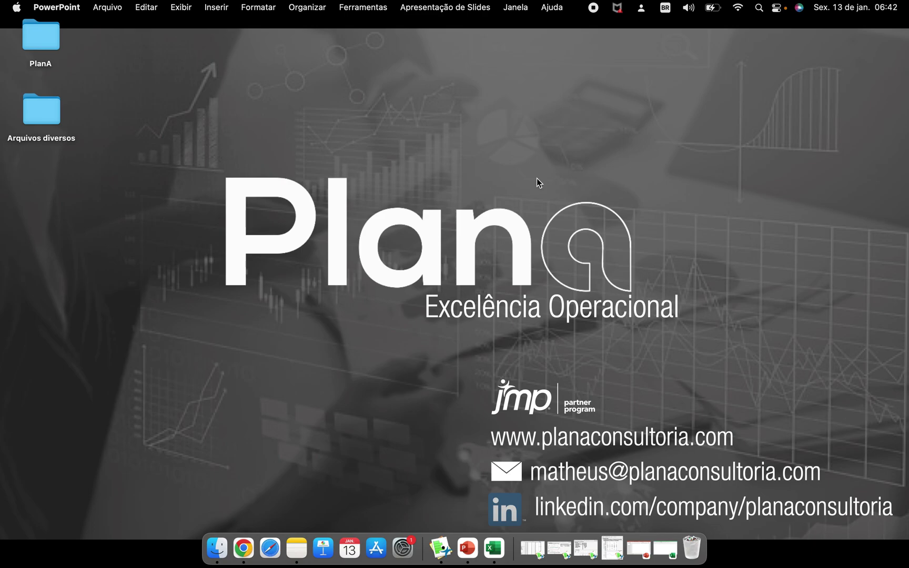
Step: Switch to JMP and restore the minimized data table, Control Chart Builder, Fit Least Squares and Variability Gauge windows, arranging them side by side
left_click(536, 549)
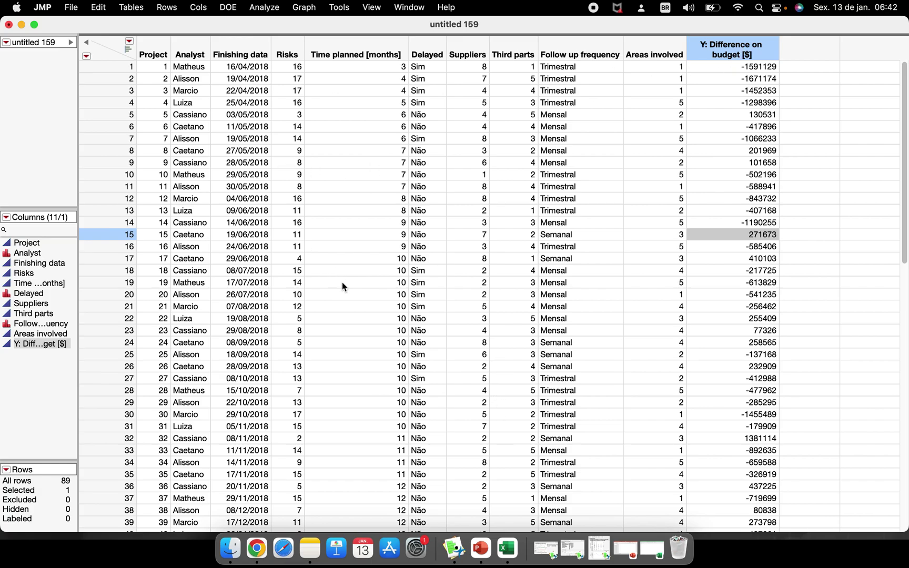
left_click(549, 554)
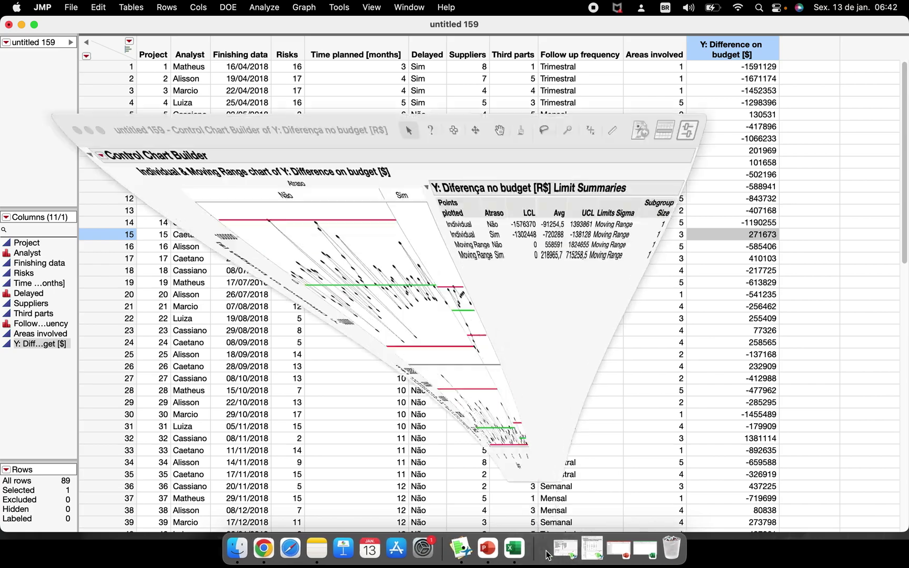
left_click_drag(713, 398, 446, 387)
left_click(559, 552)
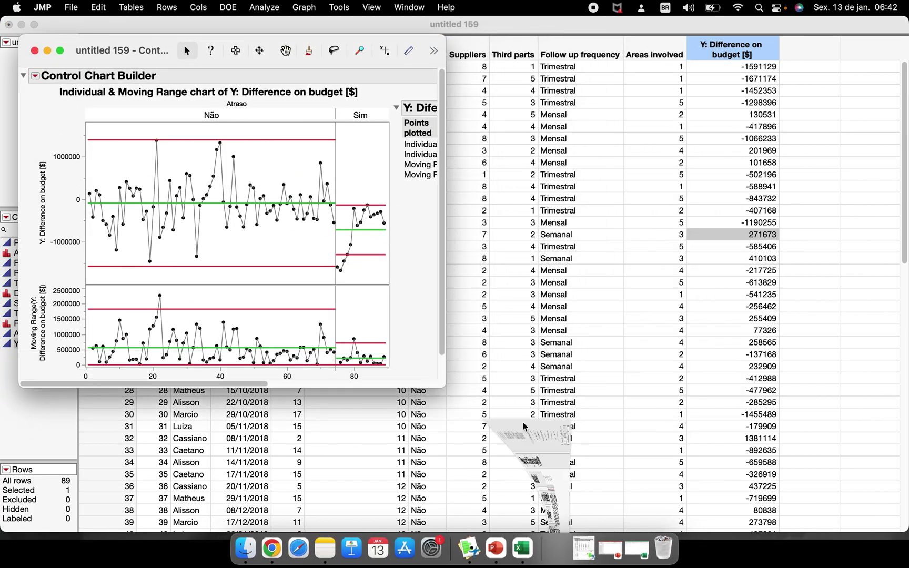
left_click_drag(188, 38, 538, 46)
left_click(574, 551)
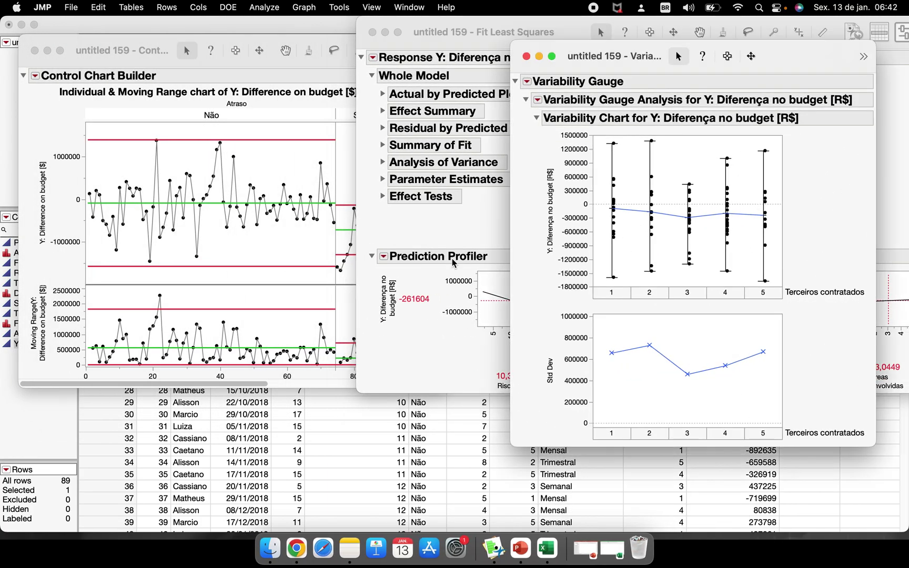
Step: Move the Variability Gauge window to the middle so its two charts are fully in view
left_click_drag(626, 95, 374, 168)
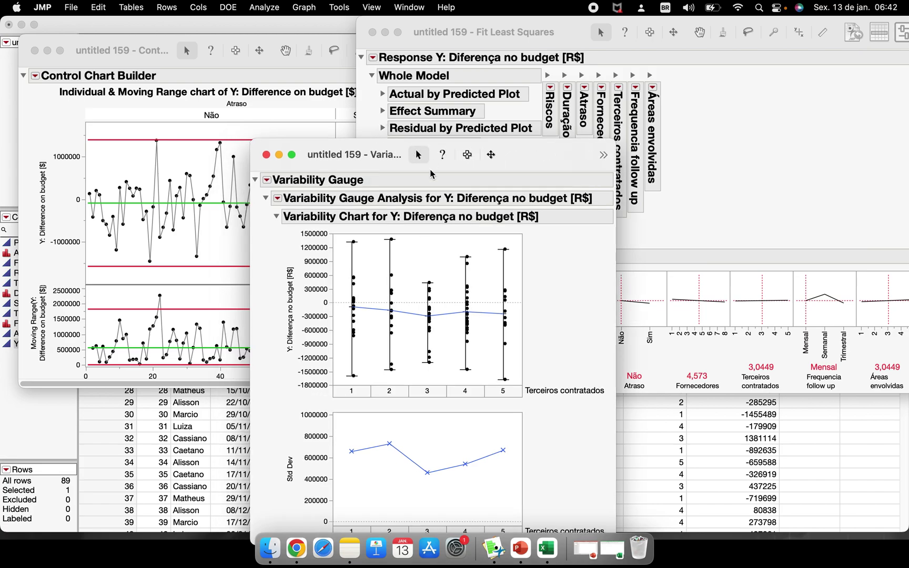
mouse_move(429, 164)
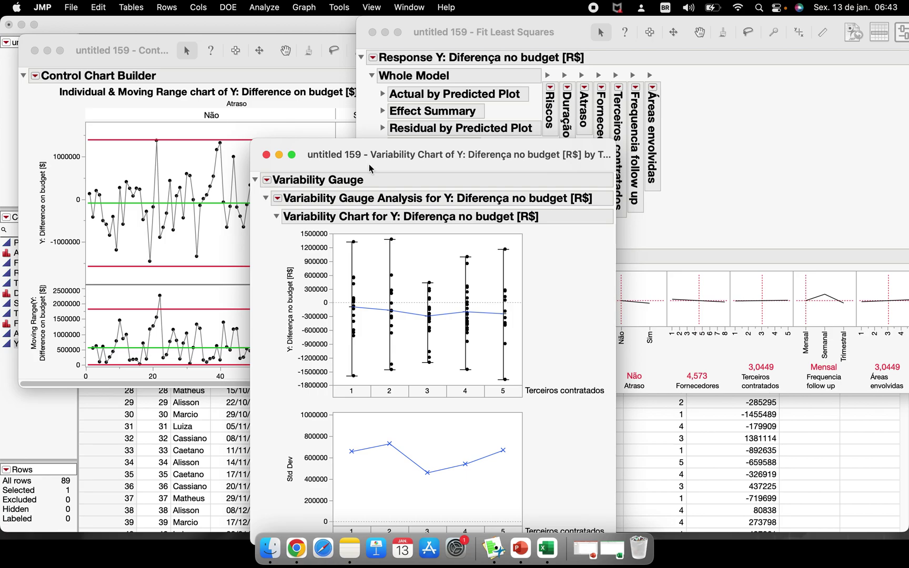
left_click_drag(369, 169, 373, 52)
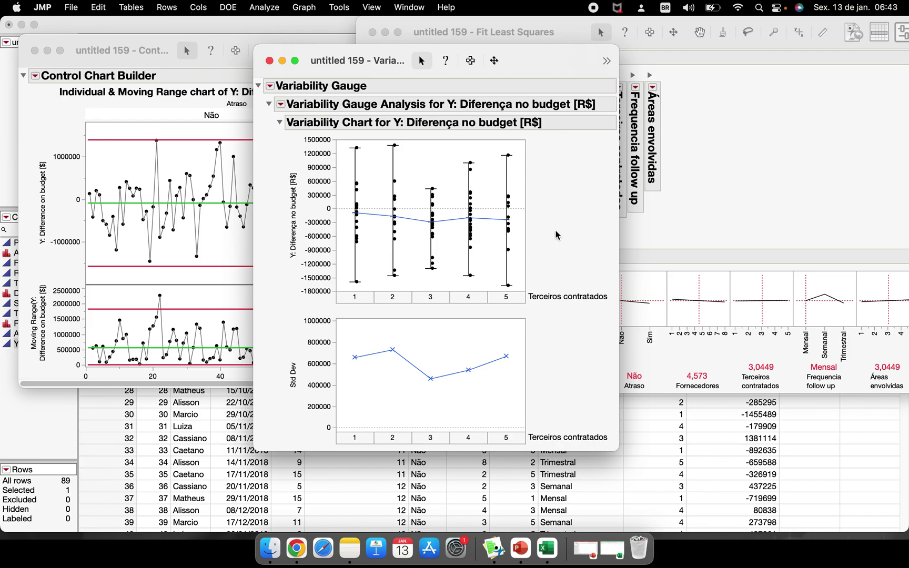
left_click_drag(530, 69, 568, 94)
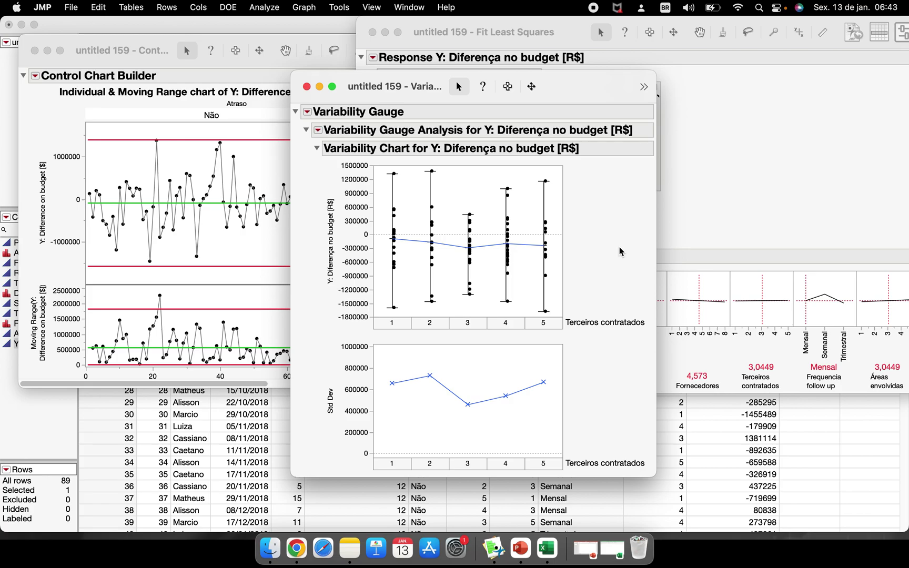
Step: Switch to Excel, paste the variability chart picture at cell H8, and move it over columns B to I
left_click(599, 552)
left_click(322, 212)
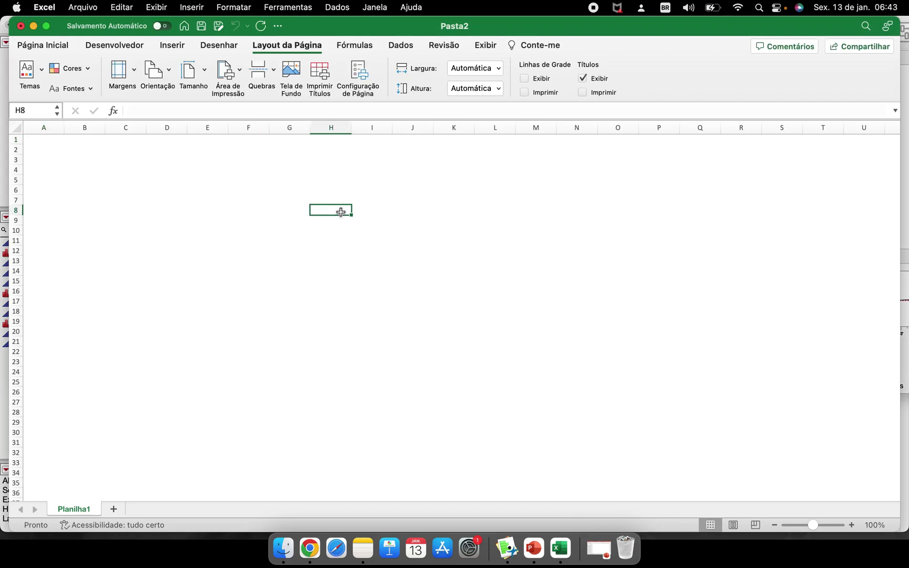
key("super+v")
left_click_drag(397, 232, 165, 216)
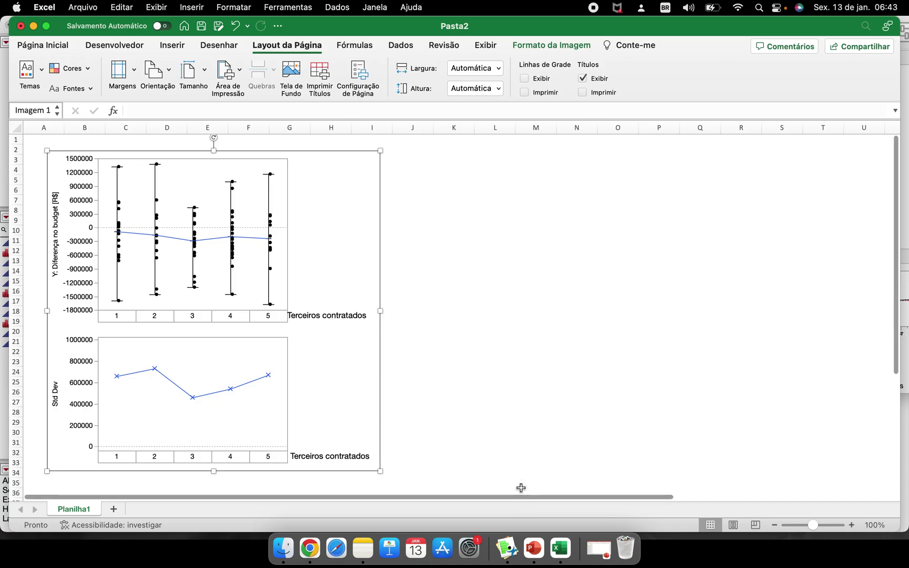
left_click_drag(279, 288, 278, 303)
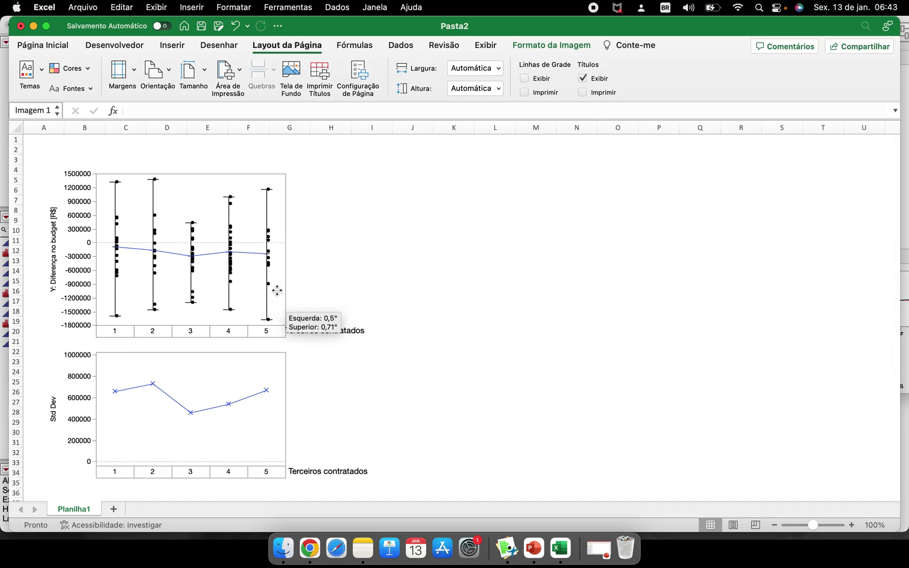
left_click_drag(45, 157, 374, 160)
left_click_drag(31, 158, 373, 476)
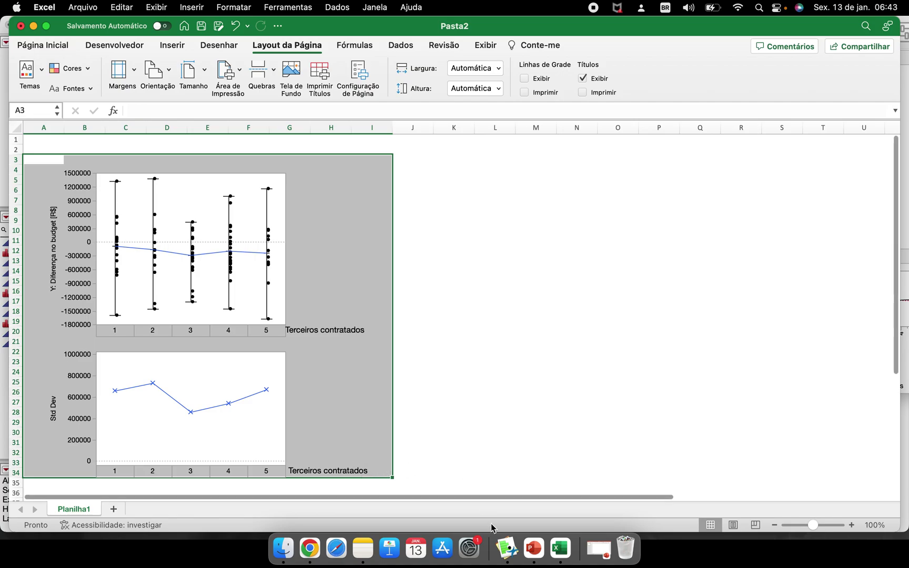
Step: Return to JMP and copy the whole "Variability Chart for Y: Diferença no budget [R$]" section, including its title, as a picture
left_click(508, 553)
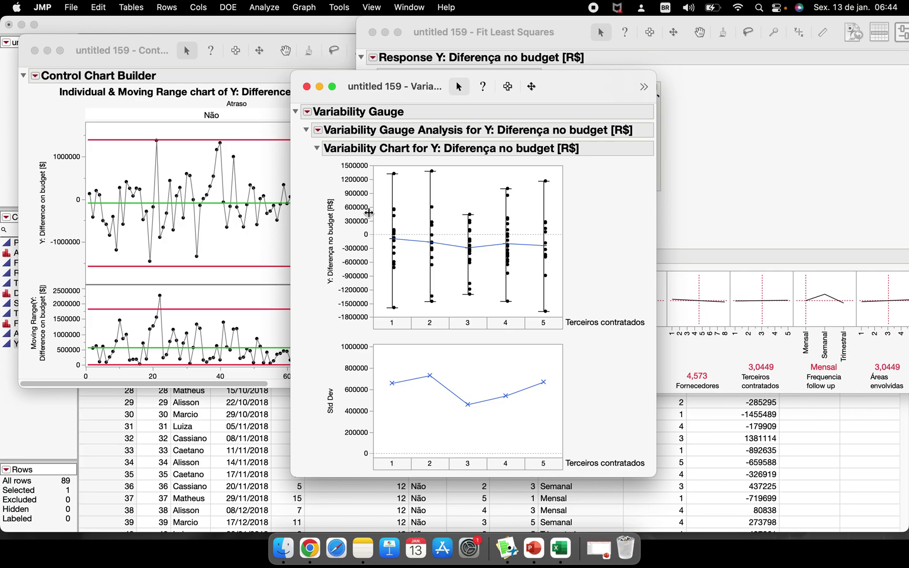
mouse_move(305, 142)
left_mouse_down()
mouse_move(500, 132)
mouse_move(636, 206)
mouse_move(636, 467)
mouse_move(379, 462)
left_mouse_up()
mouse_move(306, 148)
left_mouse_down()
mouse_move(310, 159)
mouse_move(330, 153)
mouse_move(315, 139)
mouse_move(304, 150)
mouse_move(323, 161)
left_mouse_up()
right_click(318, 150)
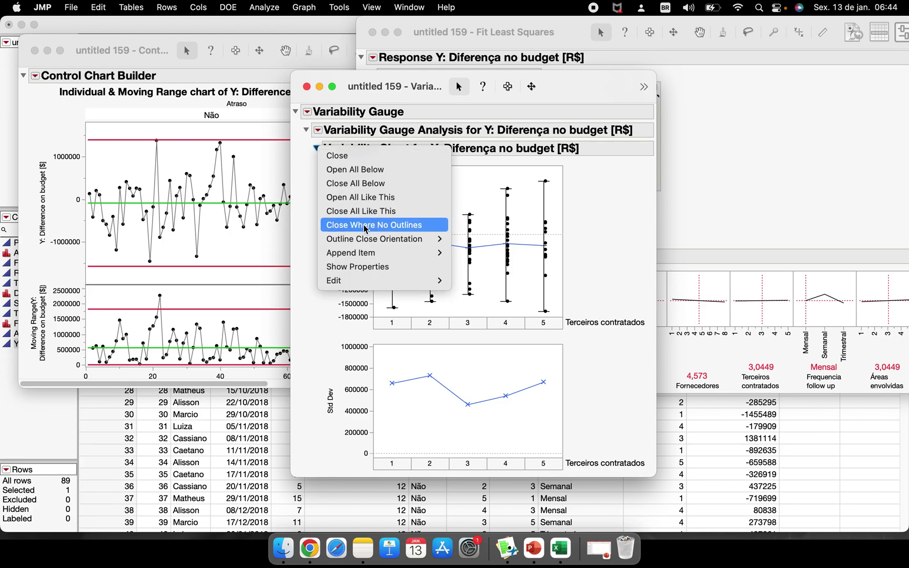
mouse_move(389, 281)
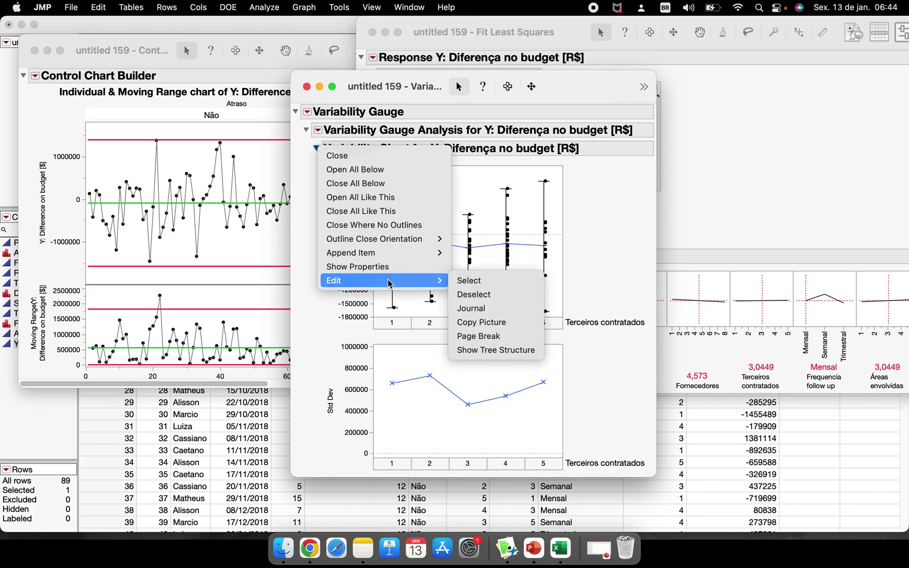
left_click(510, 324)
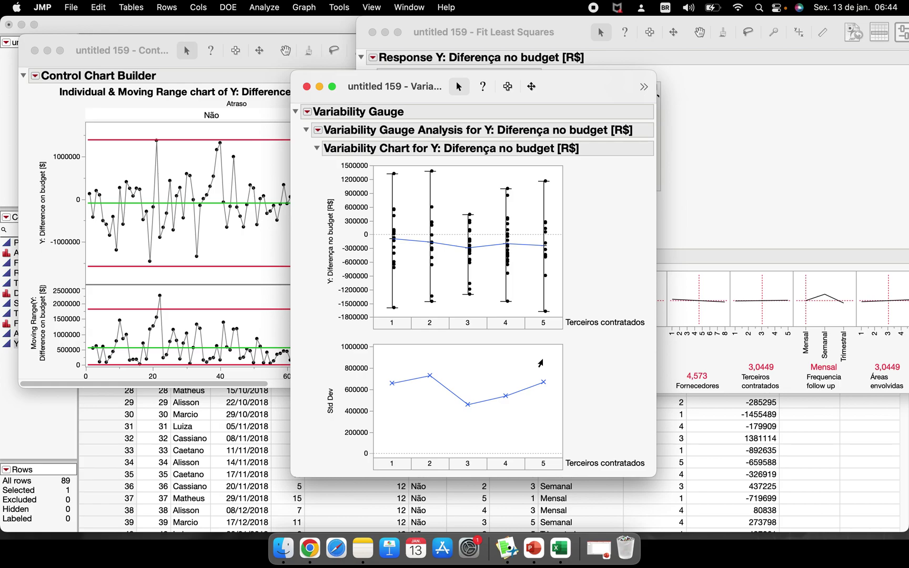
Step: Paste the titled chart picture into Excel at cell K5 and move it over the first pasted picture
left_click(560, 548)
left_click(434, 181)
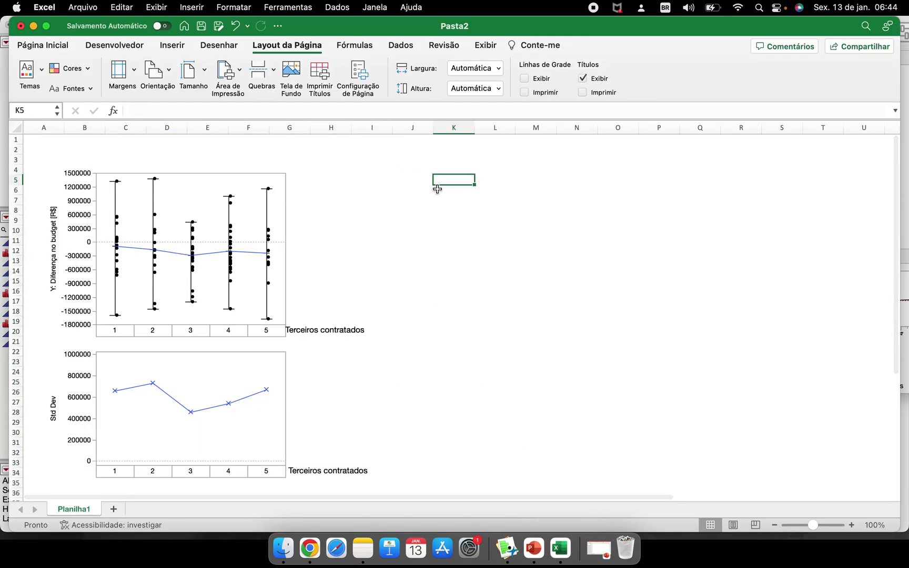
key("super+v")
left_click_drag(549, 284, 498, 265)
left_click_drag(264, 283, 261, 281)
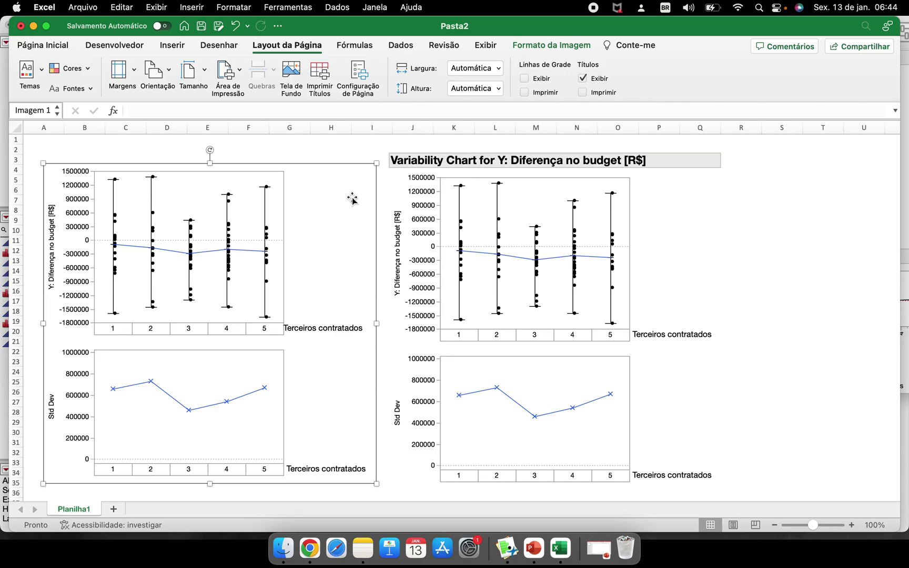
left_click_drag(482, 262, 218, 258)
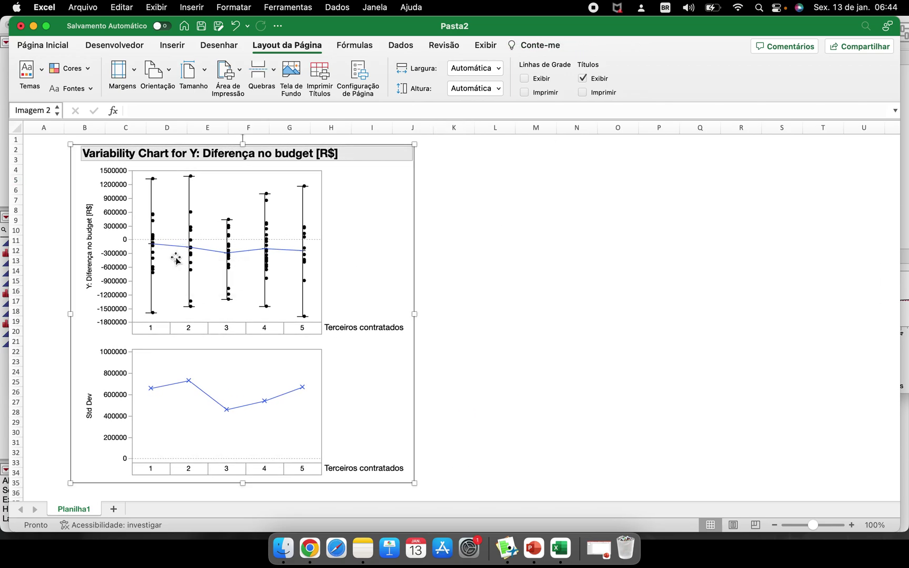
Step: Return to JMP and copy the complete Control Chart Builder report as a picture
key("super+Tab")
left_click(199, 135)
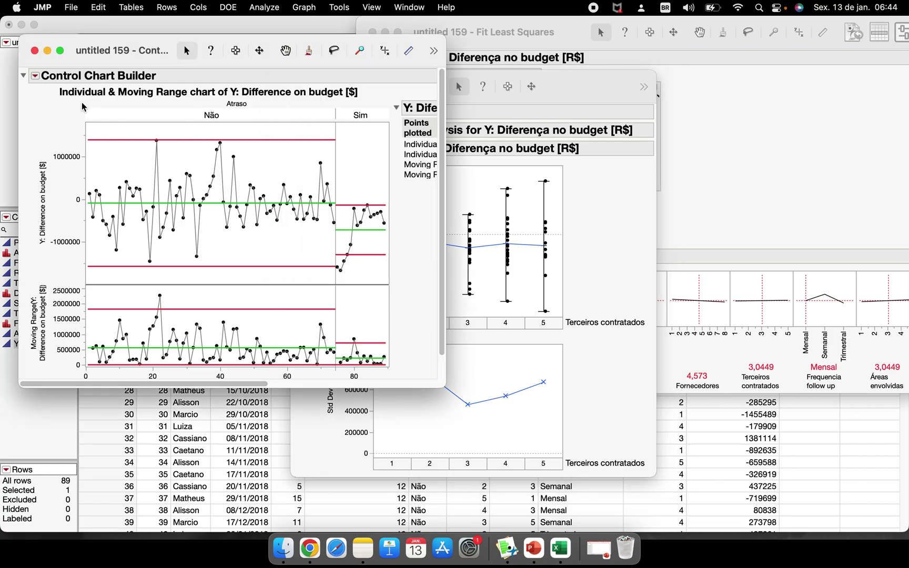
right_click(24, 78)
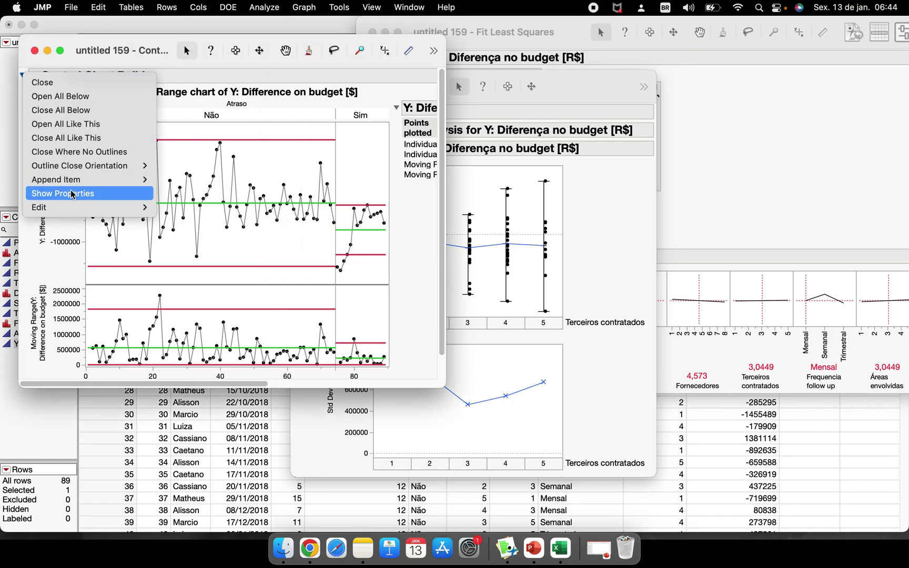
mouse_move(79, 208)
left_click(194, 250)
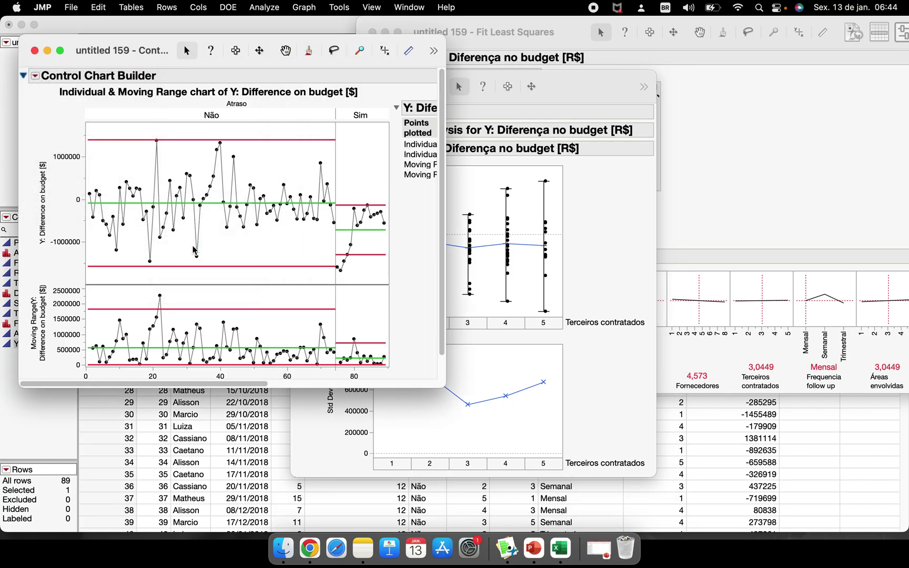
Step: Paste the control chart picture into the Excel sheet at cell J3, beside the variability chart
key("super+Tab")
left_click(430, 158)
key("super+v")
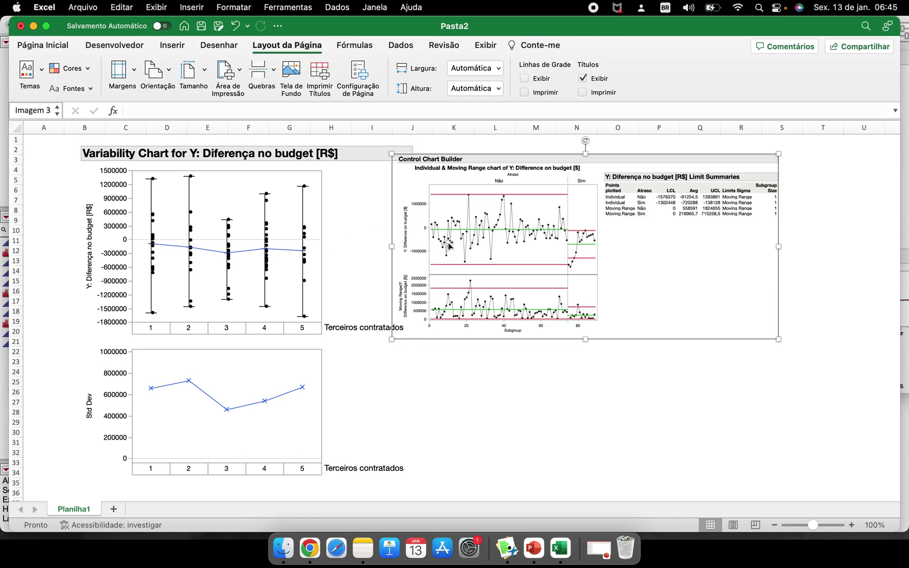
Step: Switch to JMP, bring the Fit Least Squares window fully into view, and copy its Prediction Profiler section as a picture
key("super+Tab")
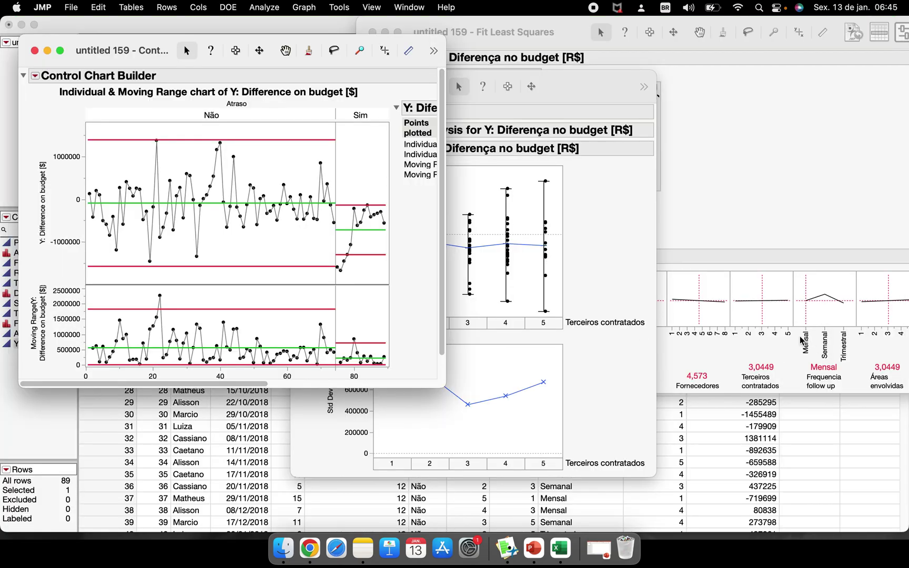
left_click(754, 221)
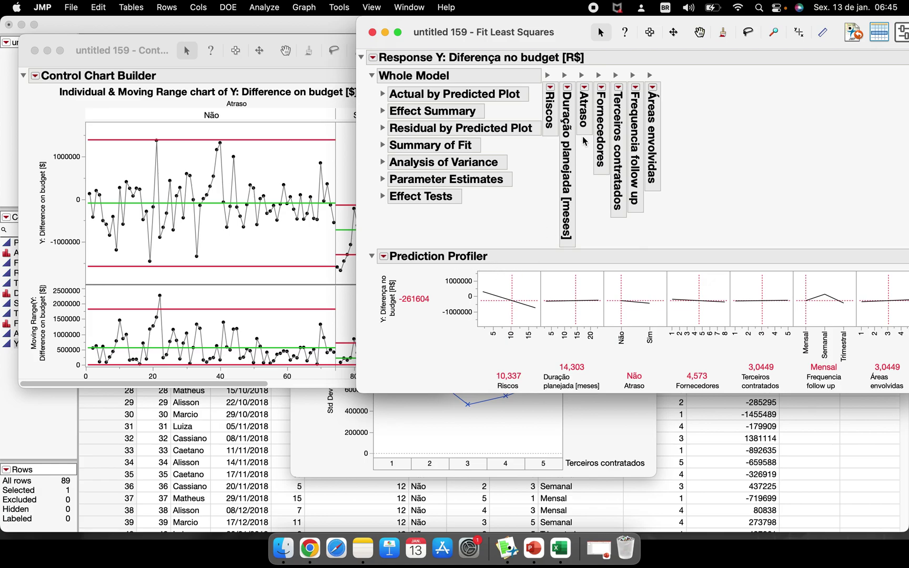
left_click_drag(538, 40, 411, 39)
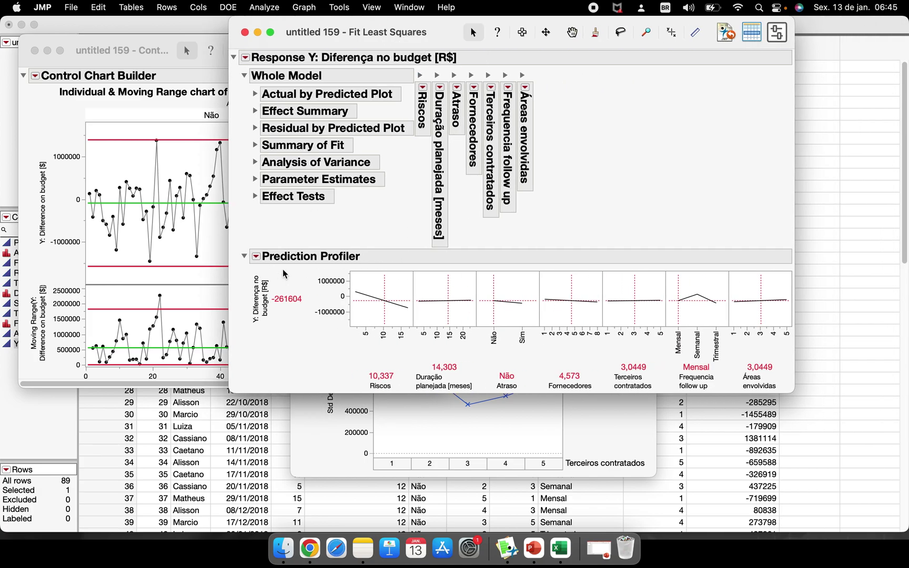
right_click(245, 258)
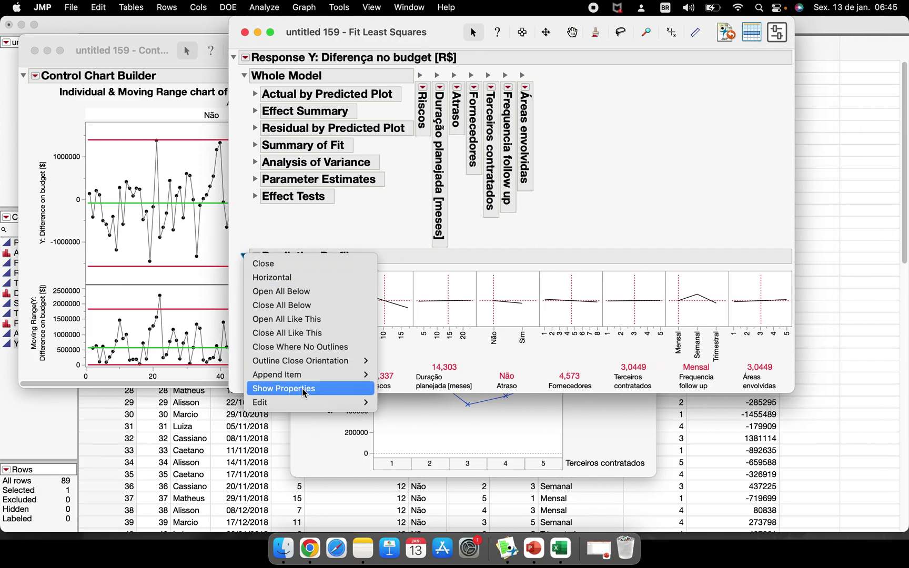
mouse_move(316, 407)
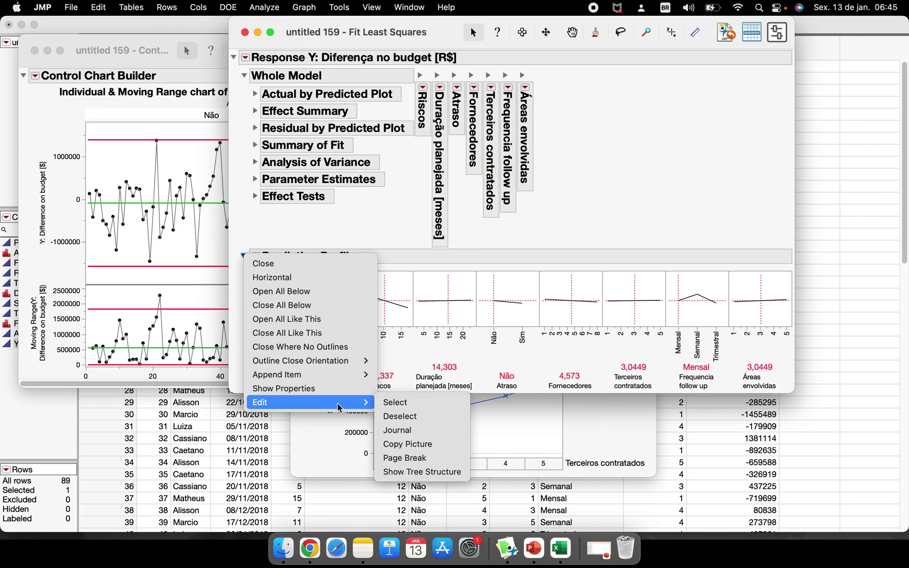
left_click(427, 446)
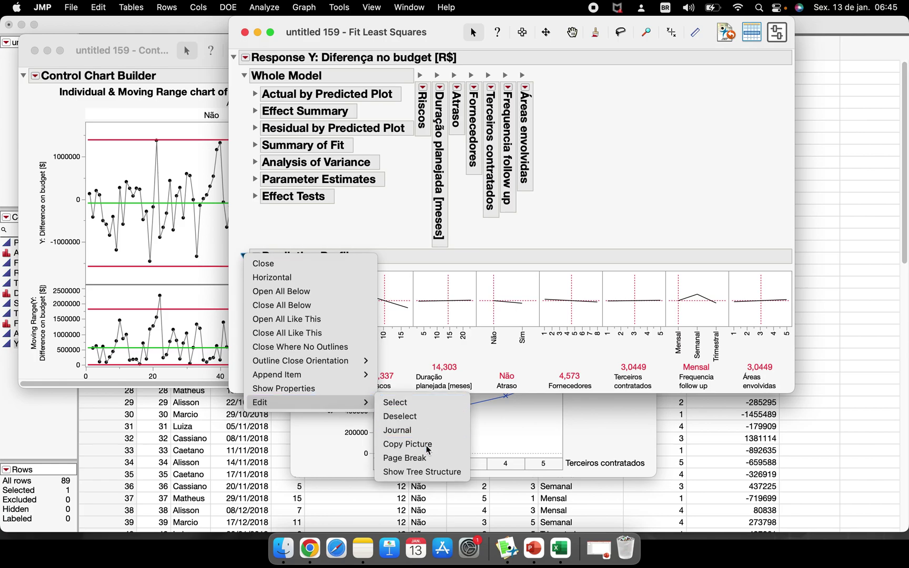
Step: Switch to PowerPoint, paste the Prediction Profiler picture on the blank slide, and move it to the slide's upper part
left_click(532, 549)
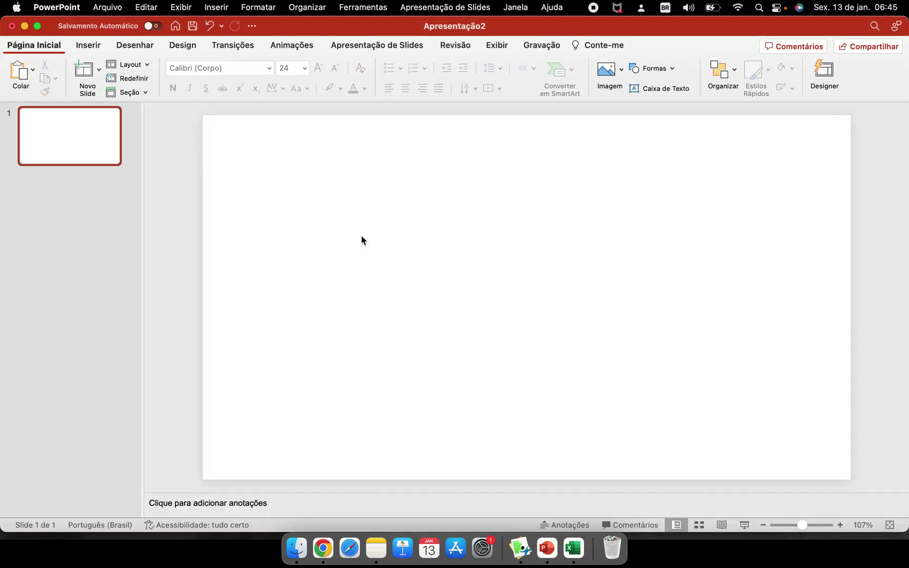
key("super+v")
left_click_drag(501, 234, 410, 192)
left_click(472, 329)
left_click(898, 110)
left_click(557, 211)
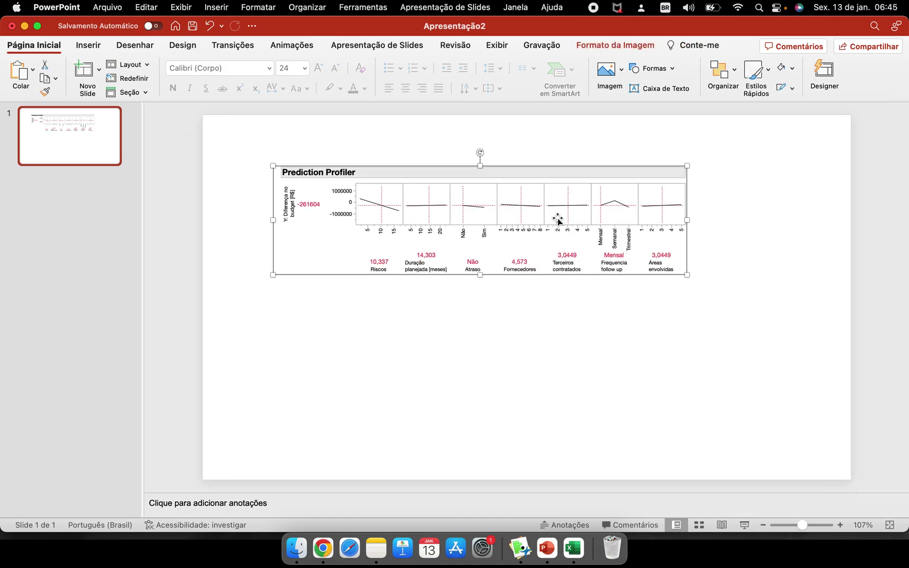
Step: Switch back to JMP, check the Effect Summary and collapse it again, and expand the Summary of Fit section
key("super+Tab")
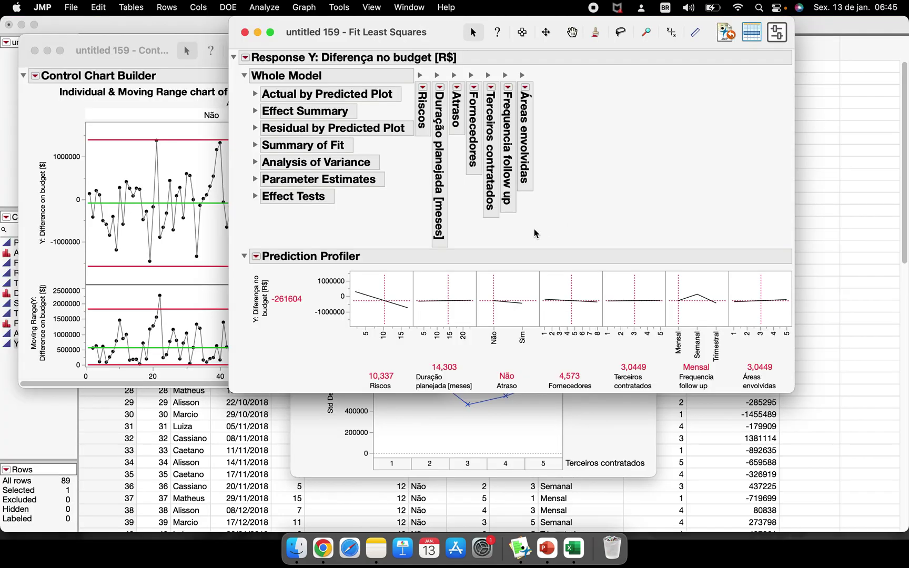
left_click(255, 111)
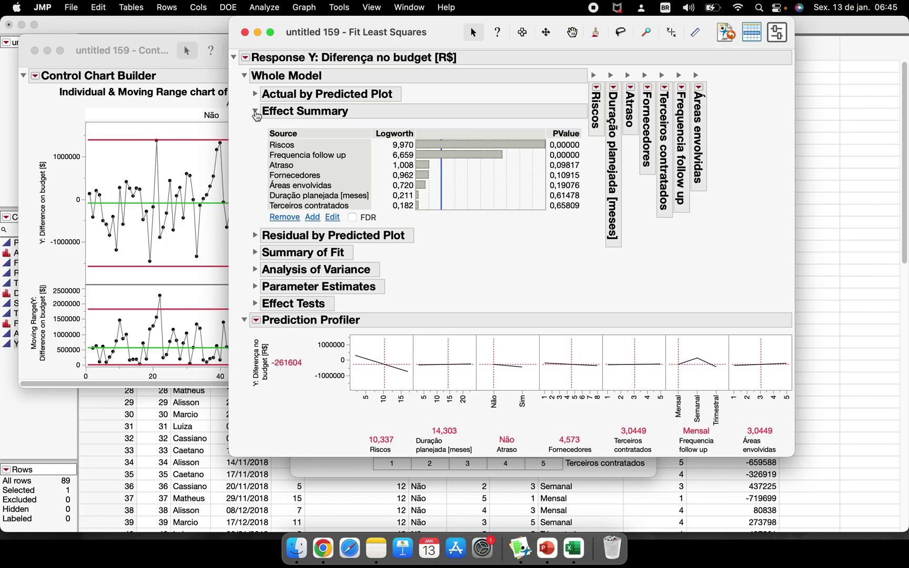
left_click(255, 111)
left_click(255, 146)
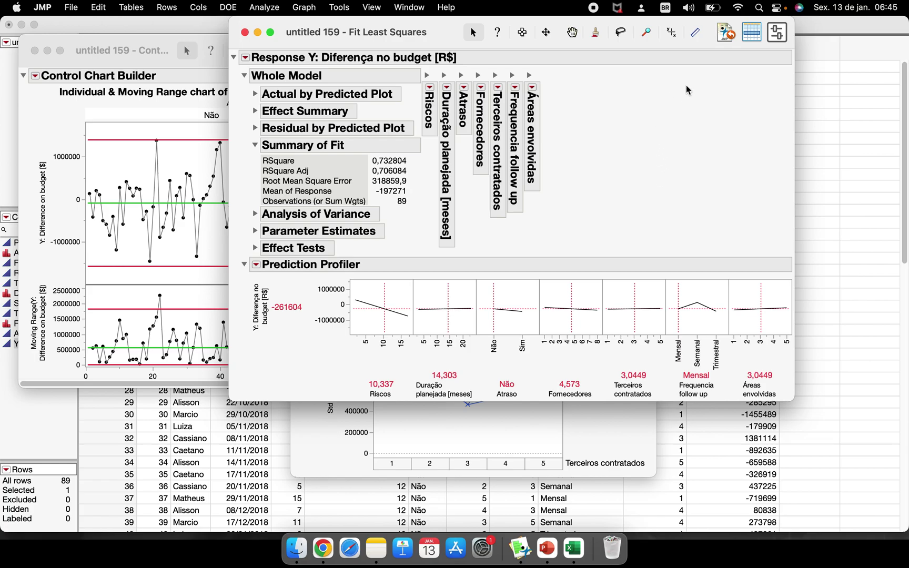
Step: Copy the whole Response Y: Diferença no budget [R$] report as a picture
mouse_move(758, 73)
left_mouse_down()
mouse_move(455, 47)
mouse_move(234, 52)
mouse_move(226, 146)
mouse_move(379, 386)
mouse_move(439, 393)
left_mouse_up()
right_click(234, 62)
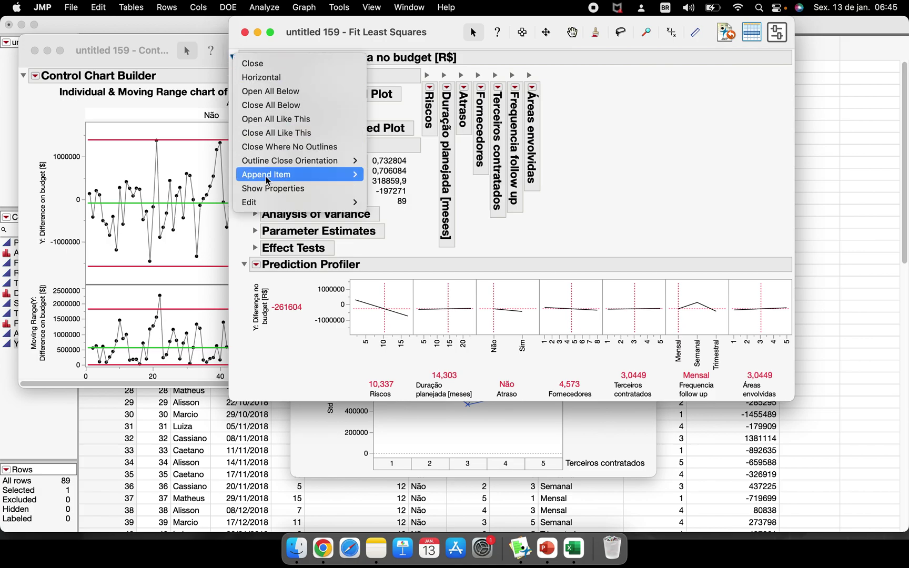
mouse_move(281, 205)
left_click(419, 245)
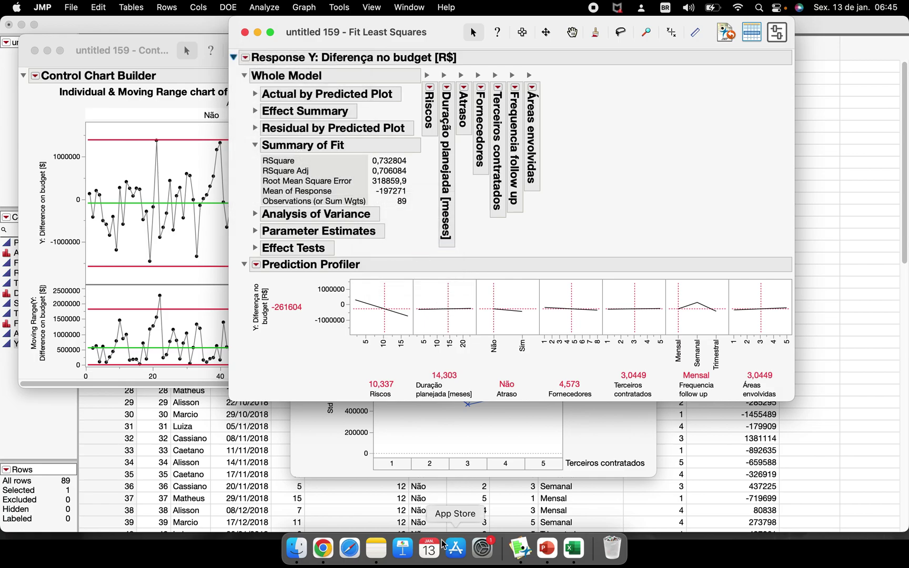
Step: Switch to PowerPoint, paste the full report picture on the slide, and arrange it below the Prediction Profiler picture with a gap between them
left_click(547, 549)
left_click(422, 322)
key("super+v")
left_click_drag(426, 327, 450, 416)
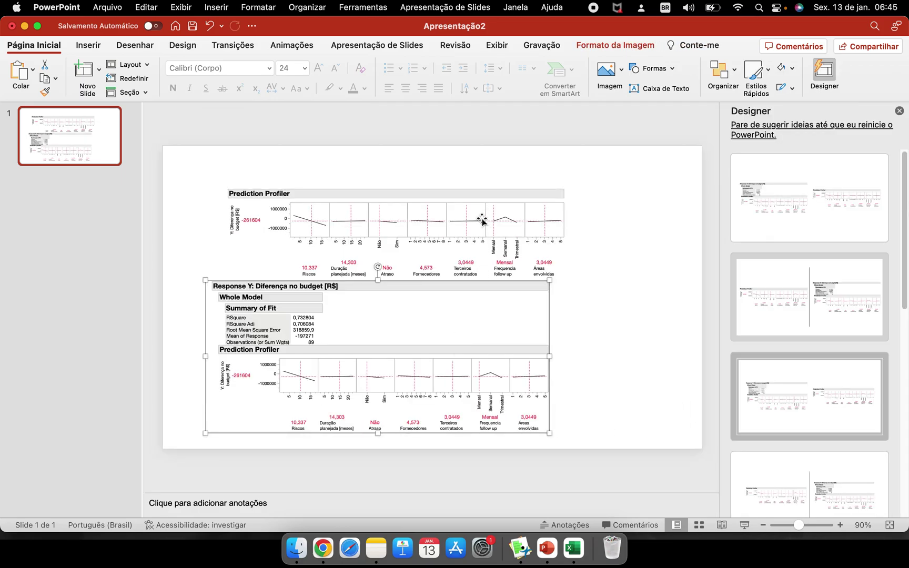
left_click_drag(482, 219, 457, 198)
left_click(899, 111)
mouse_move(498, 321)
left_mouse_down()
mouse_move(483, 305)
mouse_move(489, 313)
left_mouse_up()
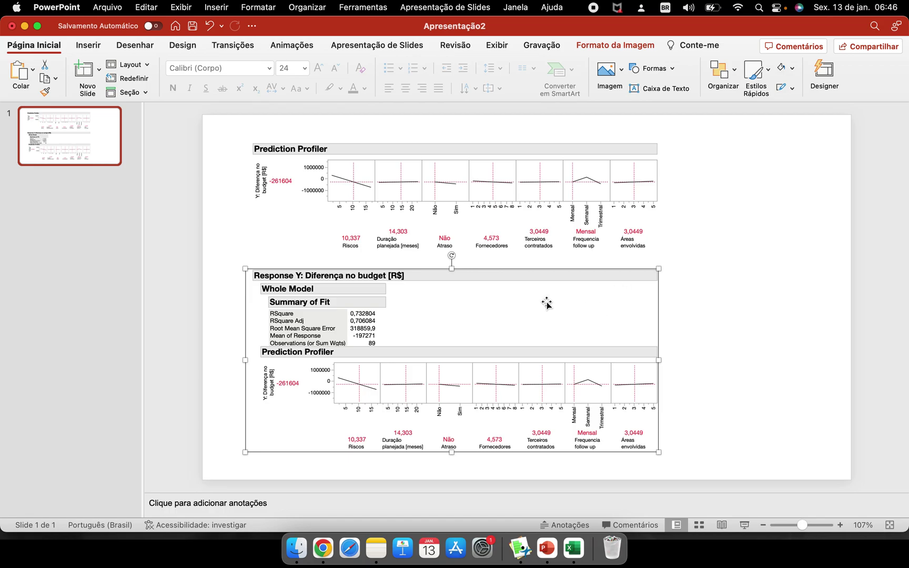
left_click_drag(517, 319, 514, 328)
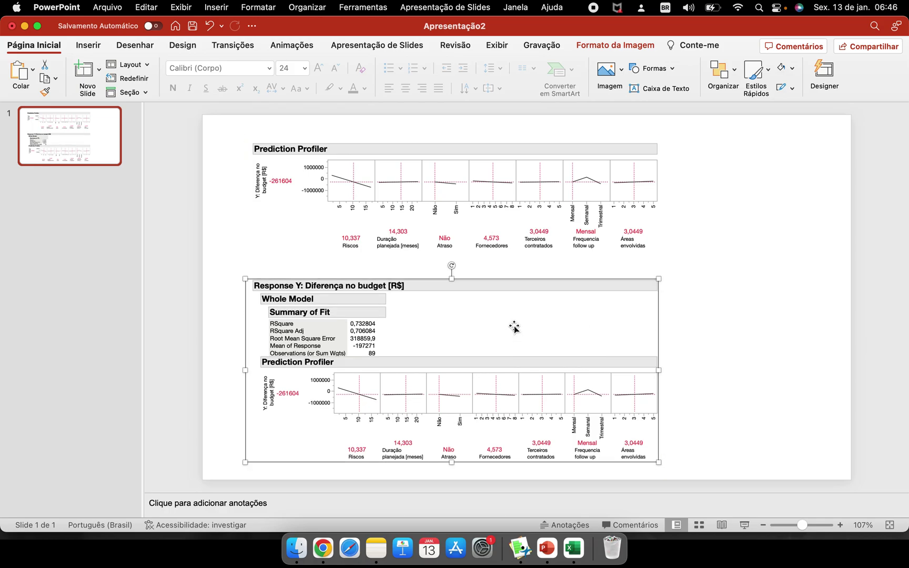
Step: Switch to JMP and copy only the Summary of Fit section as a picture
key("super+Tab")
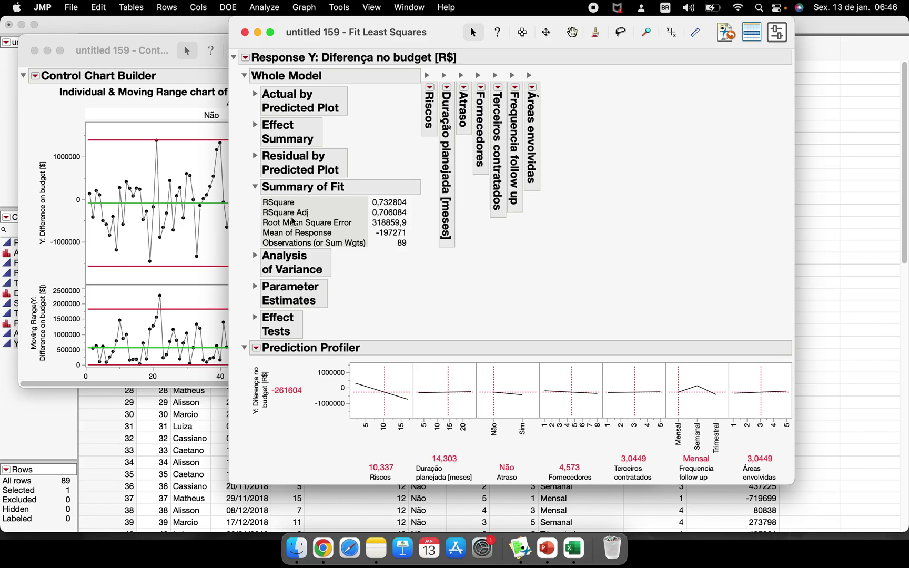
mouse_move(379, 175)
left_mouse_down()
mouse_move(334, 174)
mouse_move(250, 237)
mouse_move(386, 178)
left_mouse_up()
right_click(256, 190)
mouse_move(324, 333)
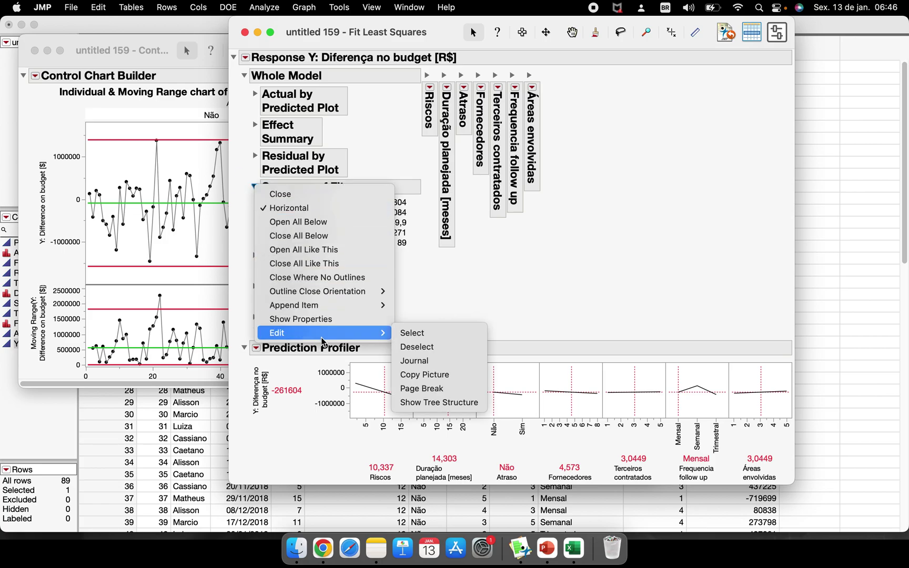
left_click(425, 373)
Step: Switch to PowerPoint and paste the Summary of Fit picture on the slide, overlapping the end of the upper Prediction Profiler picture
key("super+Tab")
key("super+v")
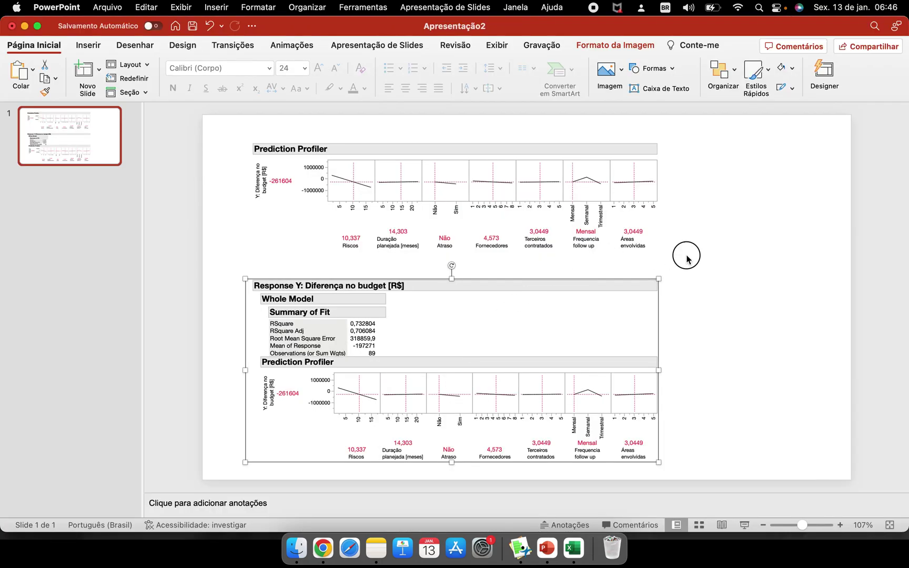
key("super+v")
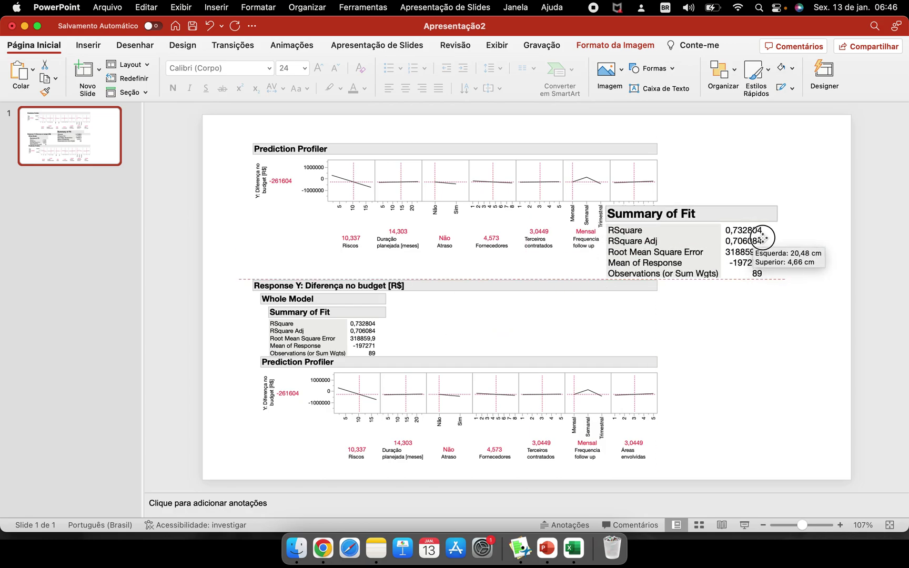
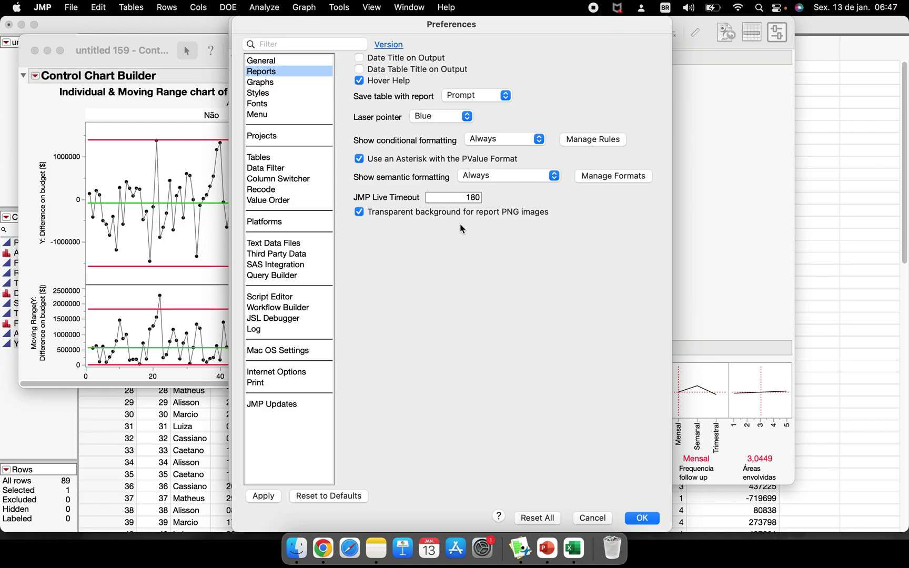
Step: Turn off the transparent background for report PNG images in JMP's Reports preferences, and copy the Summary of Fit section as a picture again
left_click(359, 213)
left_click(640, 519)
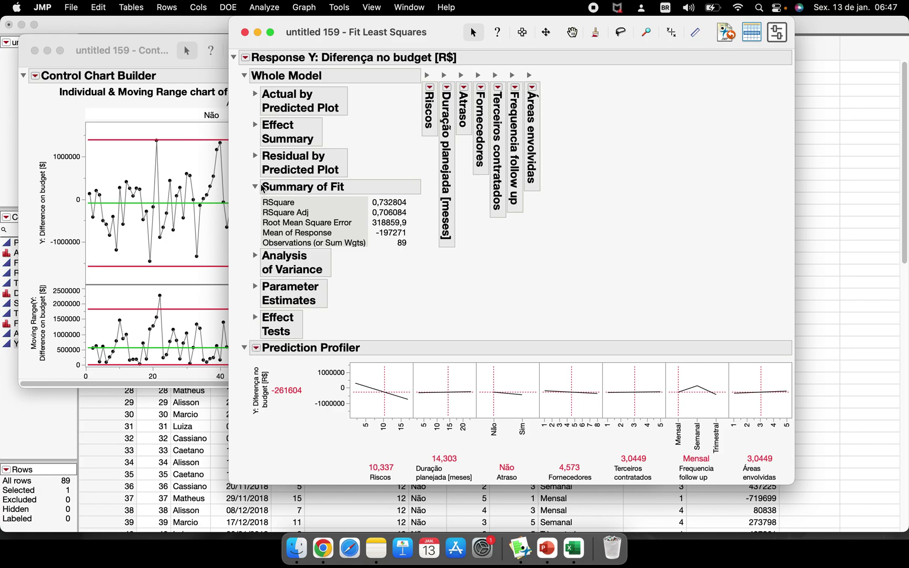
right_click(257, 188)
mouse_move(332, 332)
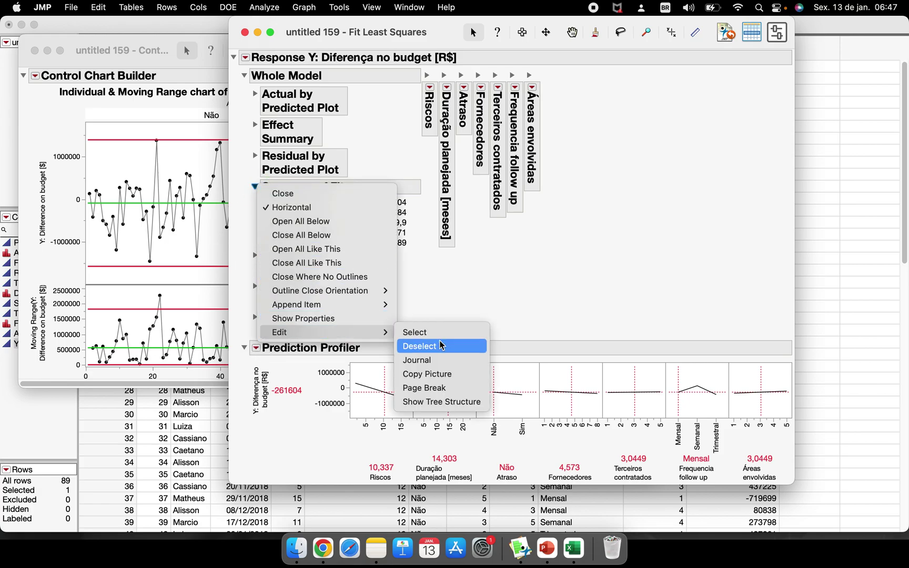
left_click(444, 374)
Step: Switch to PowerPoint, paste the new Summary of Fit picture, and place it below the first one for comparison
left_click(547, 548)
key("super+v")
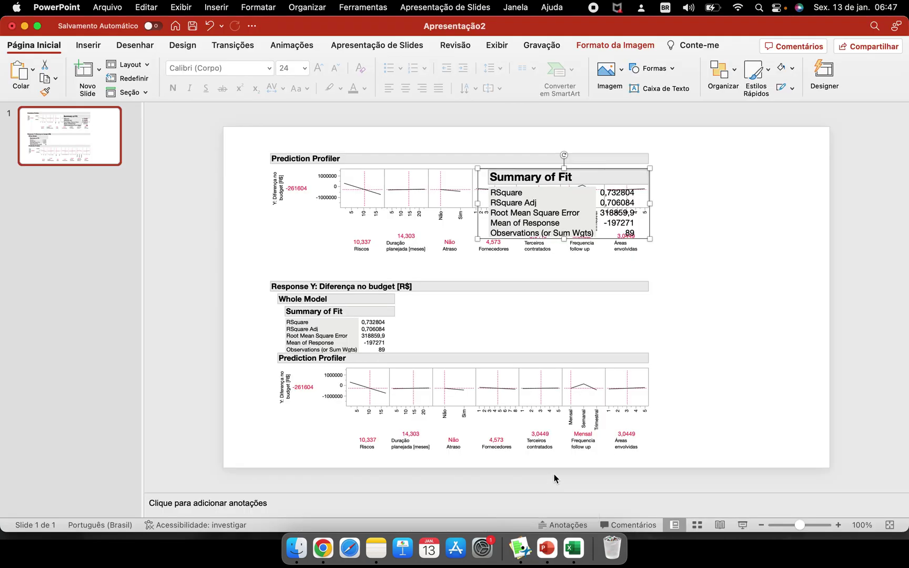
left_click(725, 193)
key("super+v")
left_click_drag(573, 284, 627, 300)
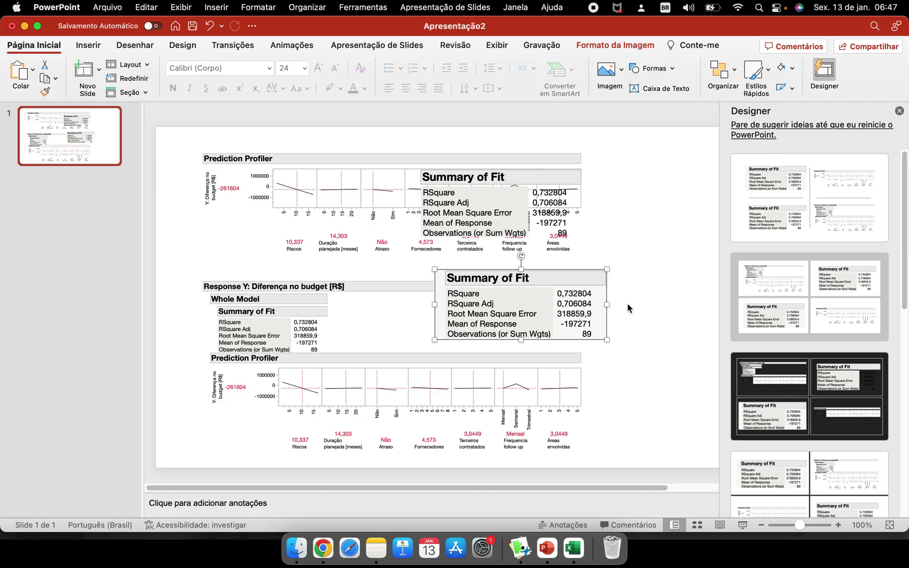
Step: Bring the transparent Summary of Fit picture to the front, lay it over the neighbouring pictures, and delete the opaque copy
scroll(627, 299, "up", 5)
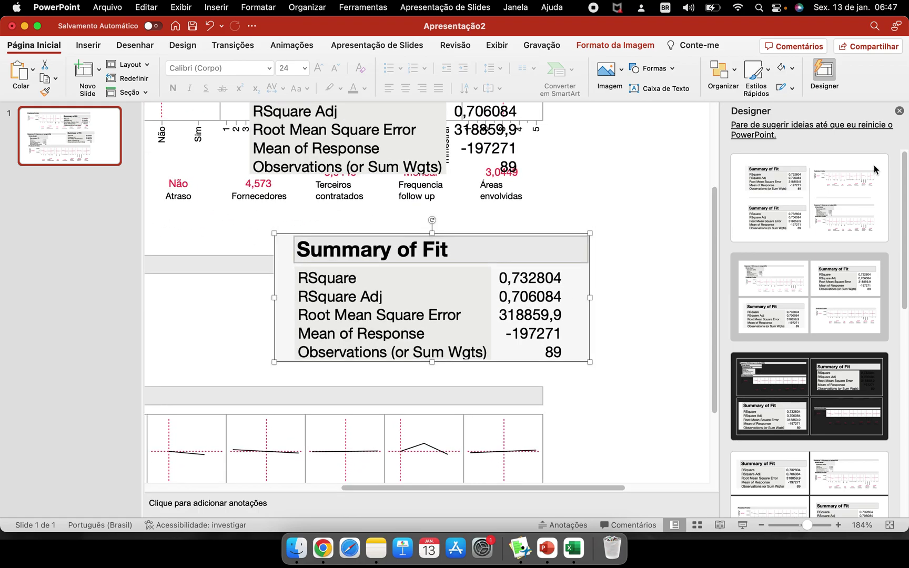
left_click(899, 110)
left_click_drag(490, 138, 659, 216)
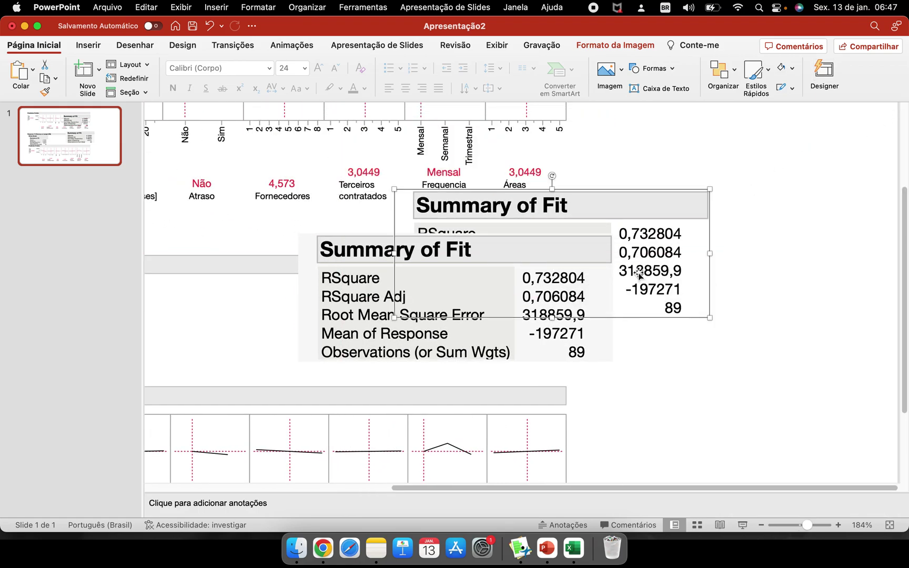
right_click(659, 217)
mouse_move(707, 296)
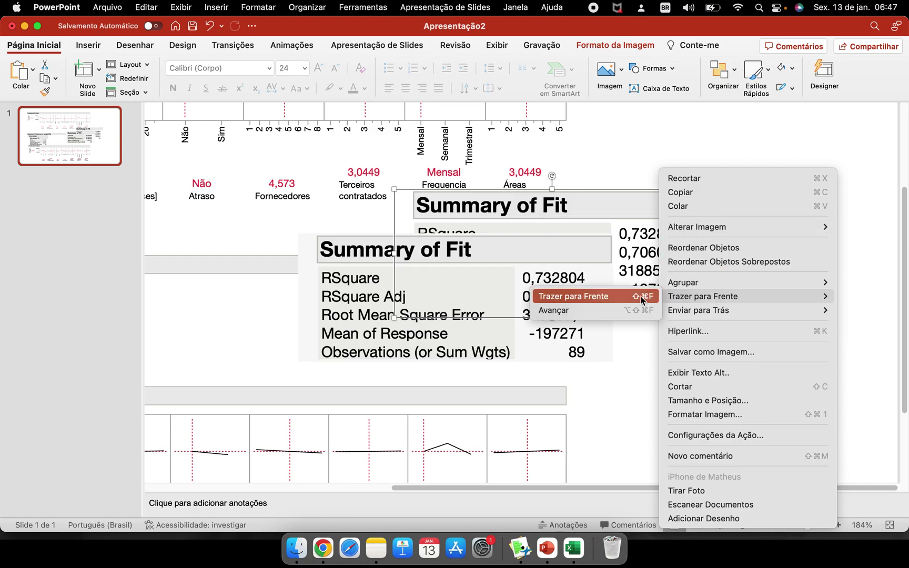
left_click(604, 294)
left_click_drag(622, 209, 648, 172)
left_click(555, 337)
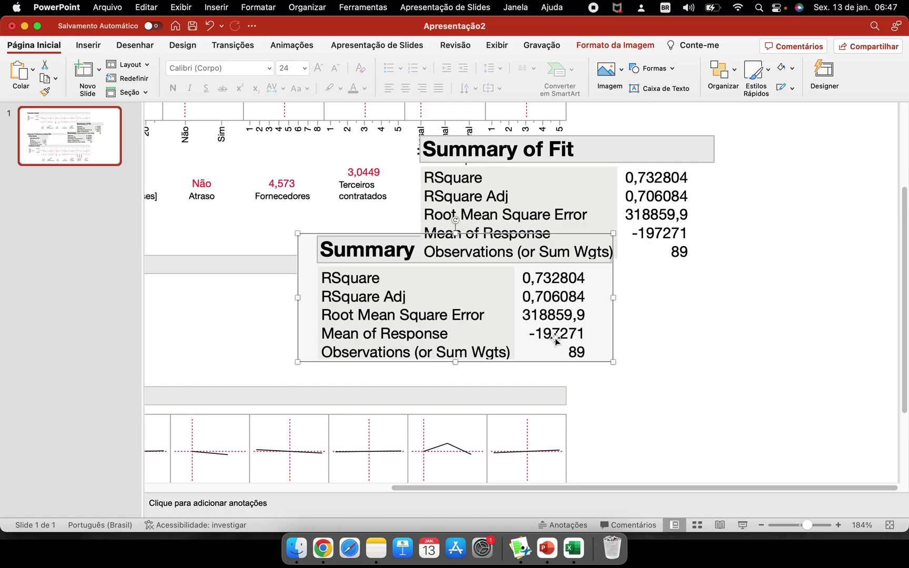
key("BackSpace")
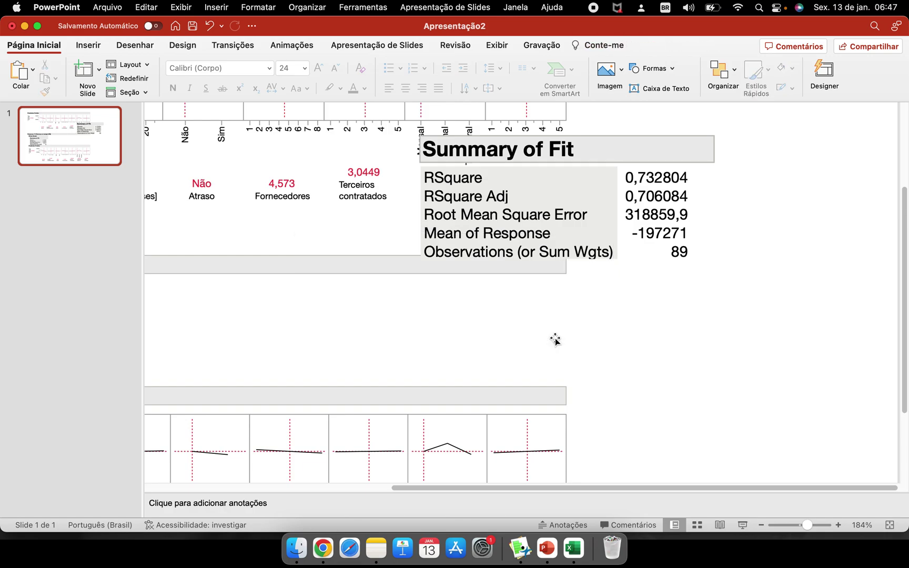
Step: Switch to JMP and turn the transparent background for report PNG images back on in the Reports preferences
left_click(515, 541)
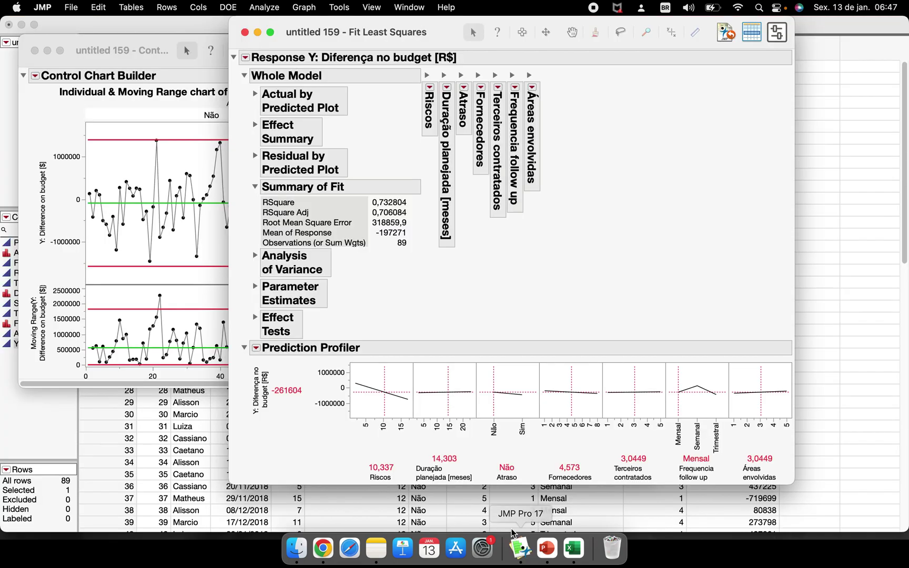
left_click(39, 10)
left_click(58, 61)
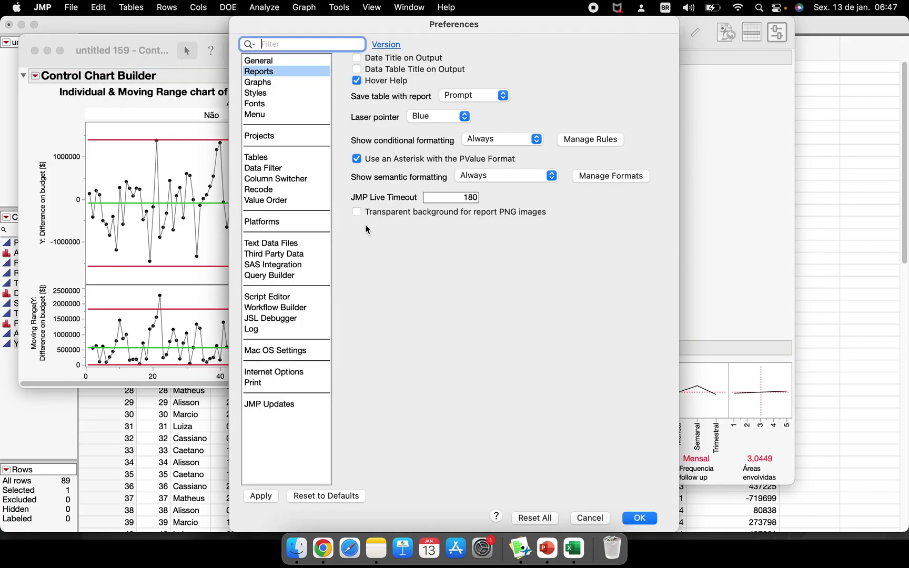
left_click(356, 212)
left_click(639, 517)
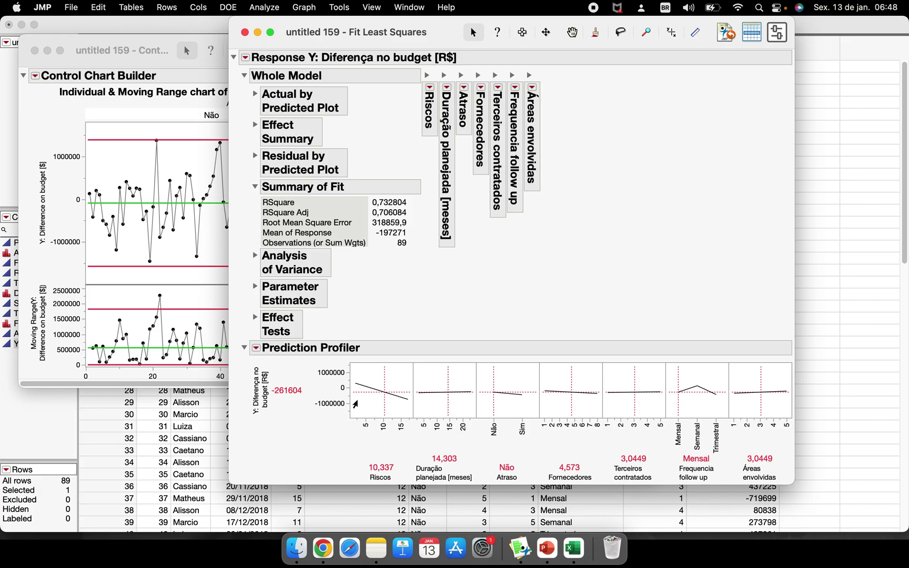
Step: Collapse the Summary of Fit section and save the report's script to the data table as Fit Least Squares
left_click(255, 187)
mouse_move(613, 177)
left_mouse_down()
mouse_move(566, 114)
mouse_move(235, 95)
mouse_move(377, 403)
mouse_move(714, 247)
mouse_move(553, 147)
left_mouse_up()
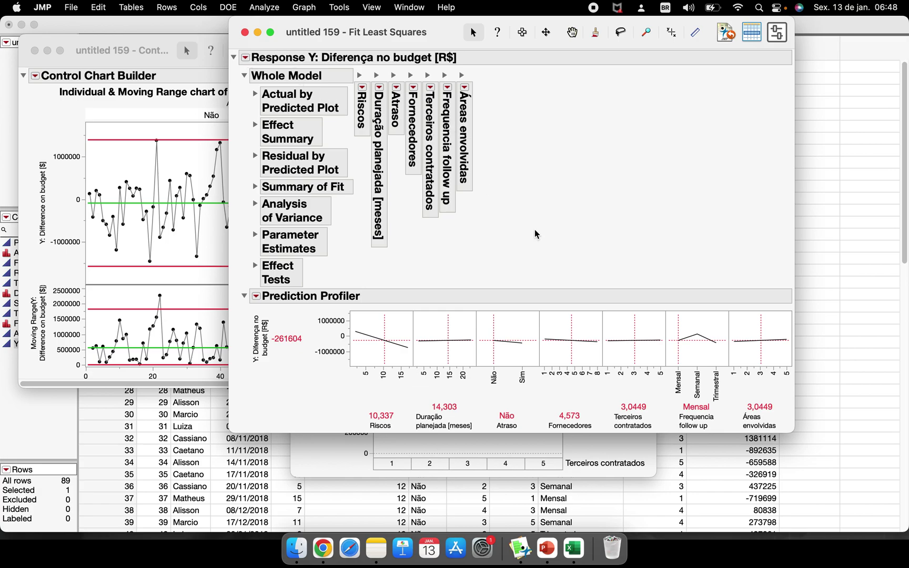
mouse_move(663, 151)
left_mouse_down()
mouse_move(232, 153)
mouse_move(730, 426)
mouse_move(535, 114)
left_mouse_up()
left_click(246, 59)
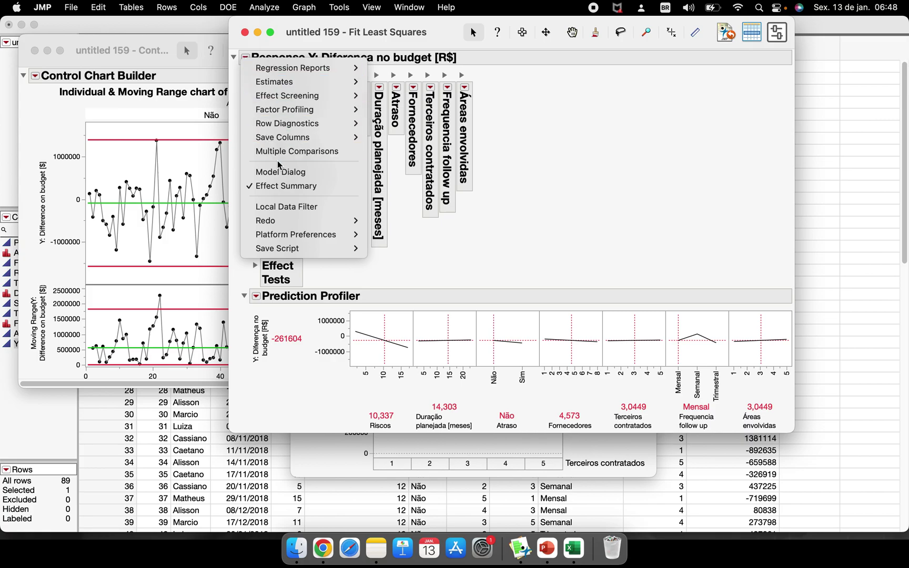
mouse_move(318, 252)
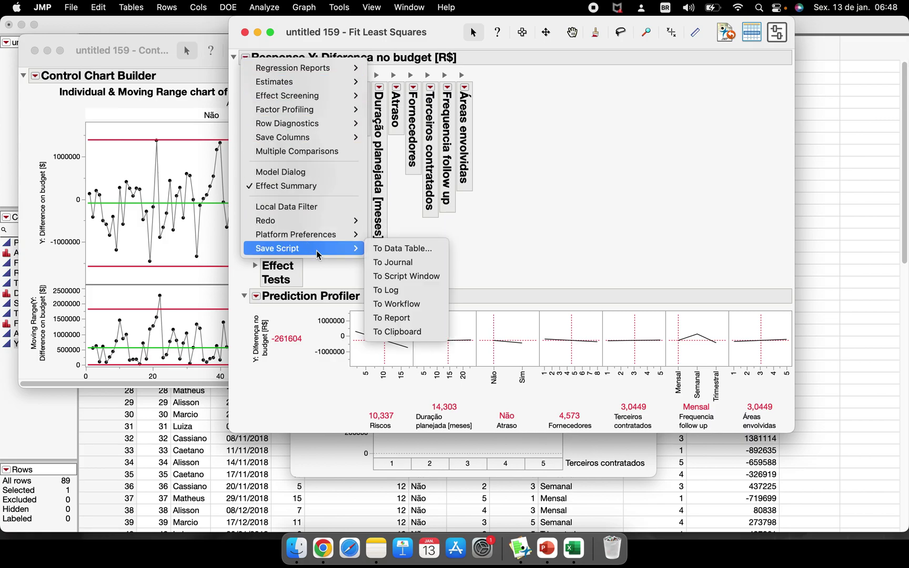
left_click(389, 250)
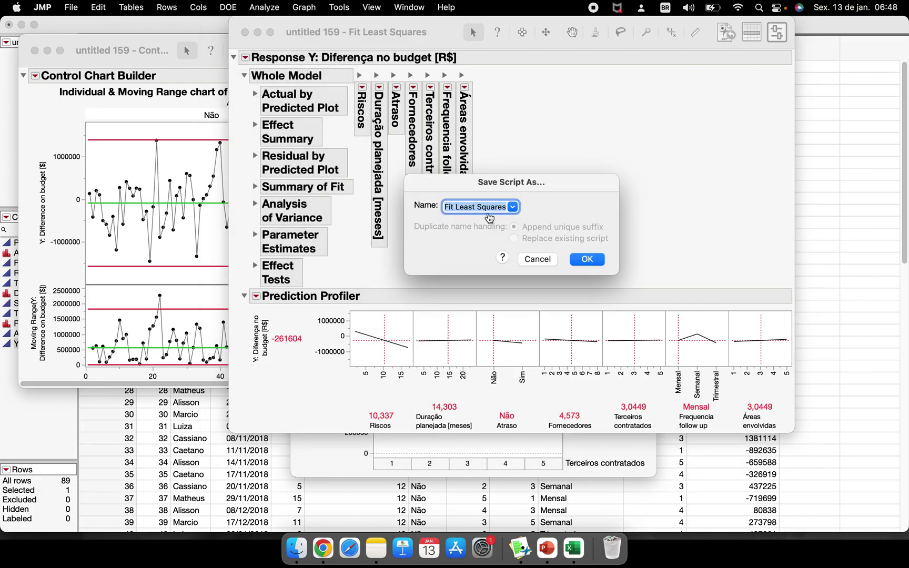
left_click(587, 259)
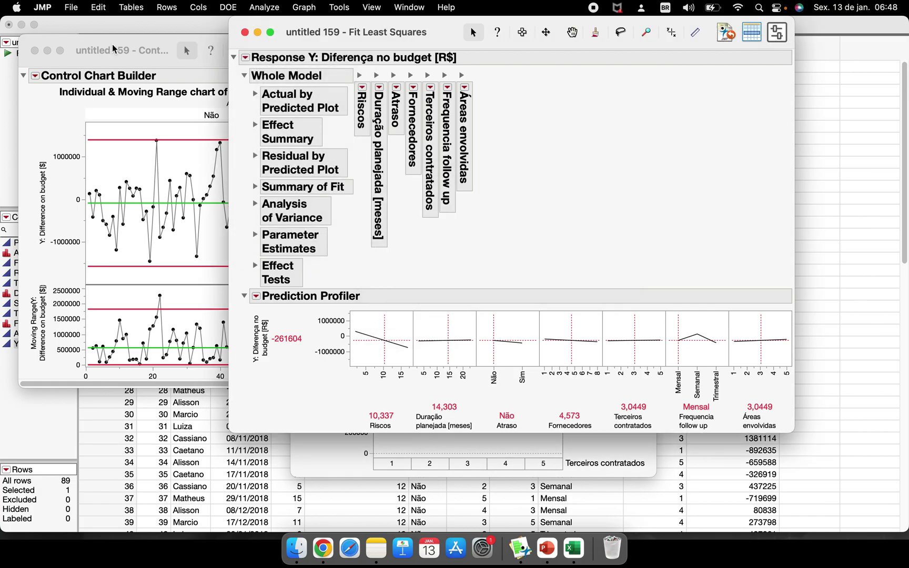
Step: Move the Control Chart Builder window clear of the data table's script list and close the Fit Least Squares report
left_click(94, 45)
left_click_drag(94, 44, 330, 131)
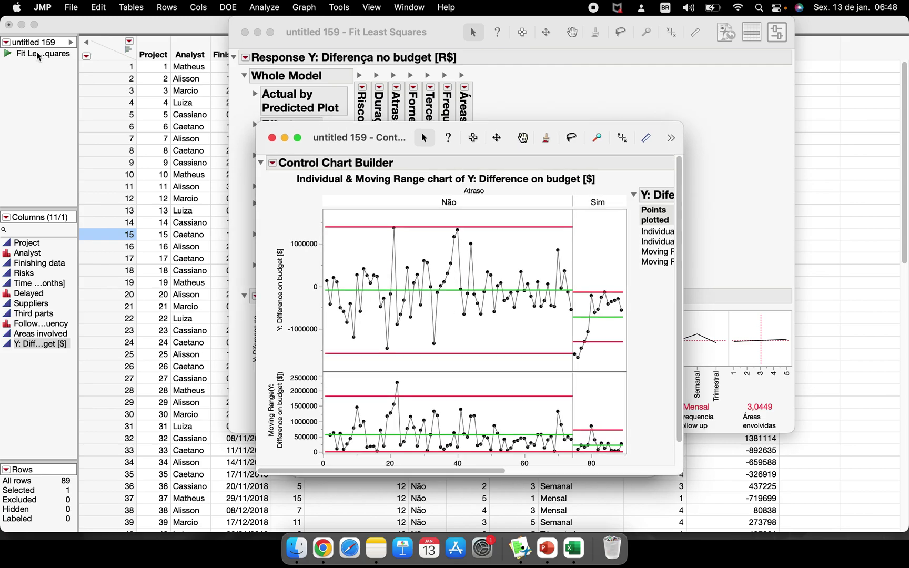
left_click(516, 90)
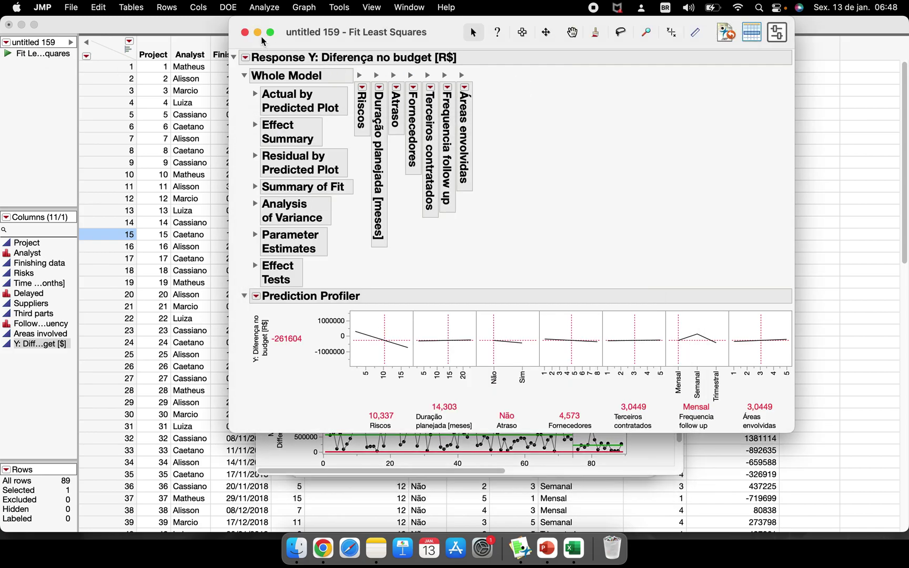
left_click(245, 33)
left_click_drag(405, 138, 390, 93)
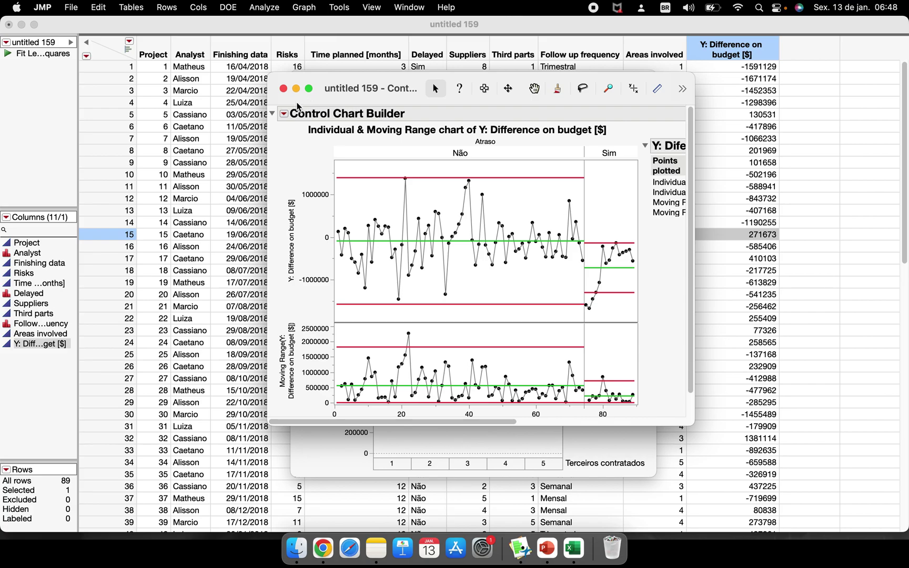
Step: Save the control chart's script to the data table as Individual & Moving Range chart of Y: Difference on budget [$], and close the chart window
left_click(285, 116)
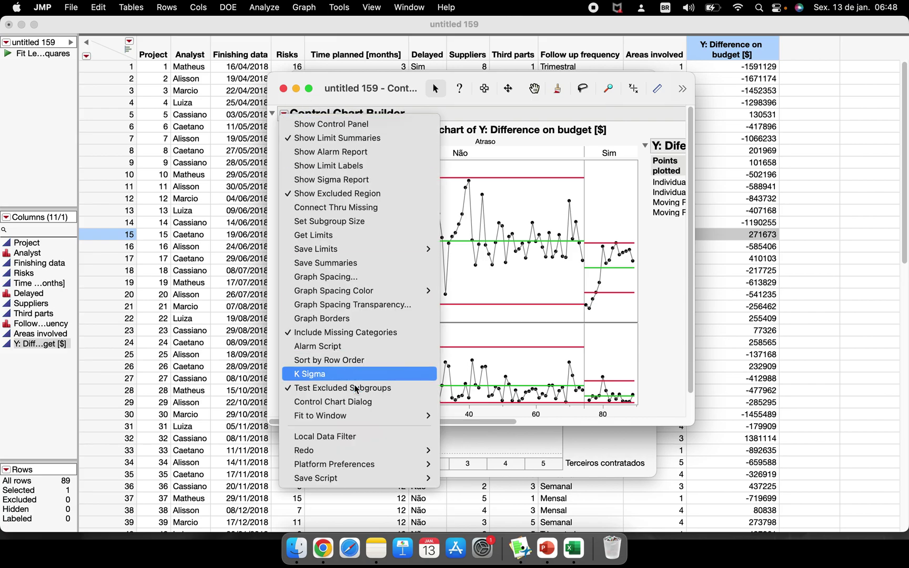
mouse_move(396, 481)
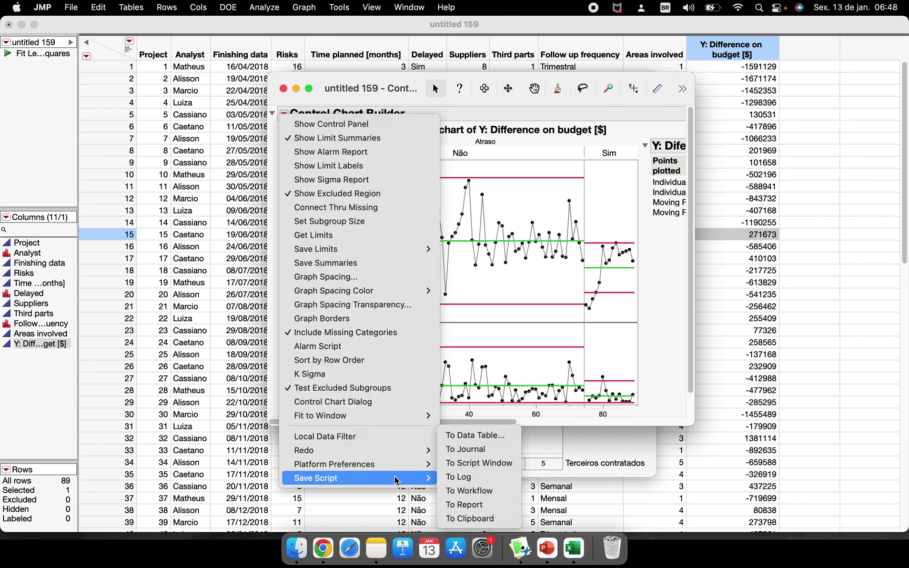
left_click(476, 435)
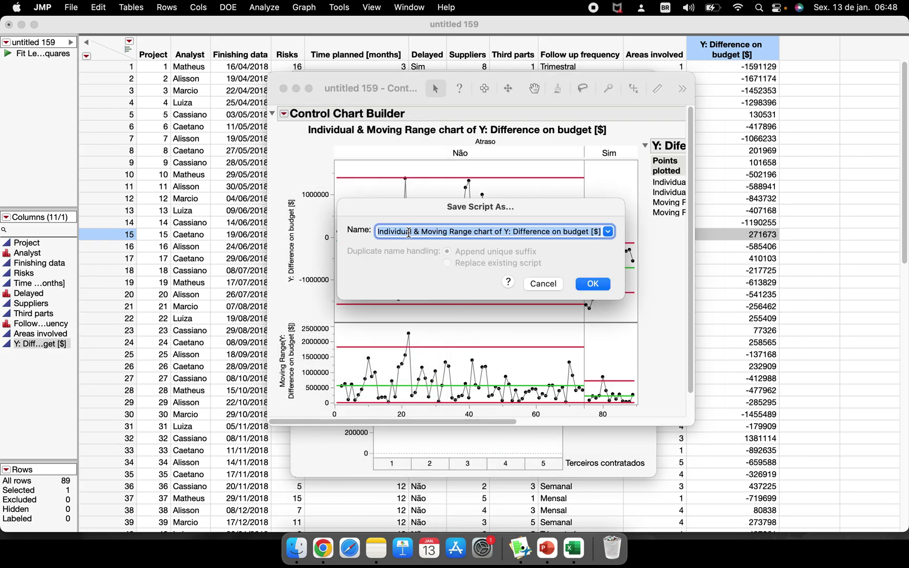
left_click(587, 284)
left_click(283, 89)
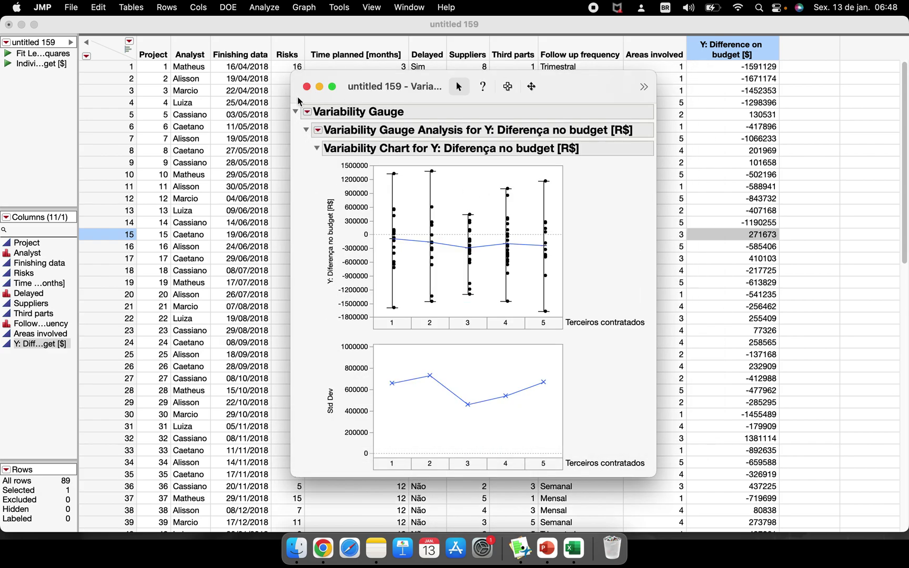
Step: Save the variability chart's script to the data table as Variability Chart of Y: Diferença no budget [R$] by Terceiros contratados, and close the chart window
left_click(306, 112)
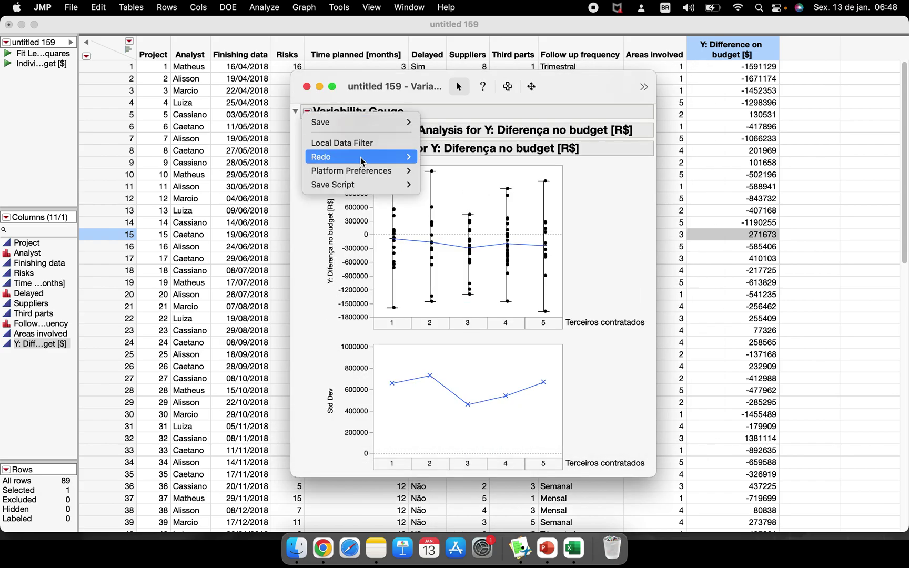
mouse_move(386, 185)
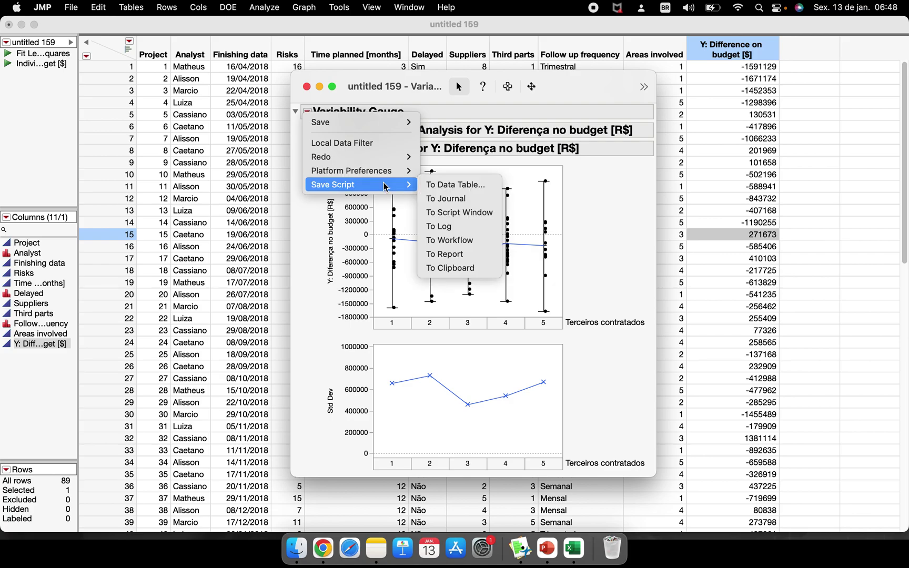
left_click(455, 185)
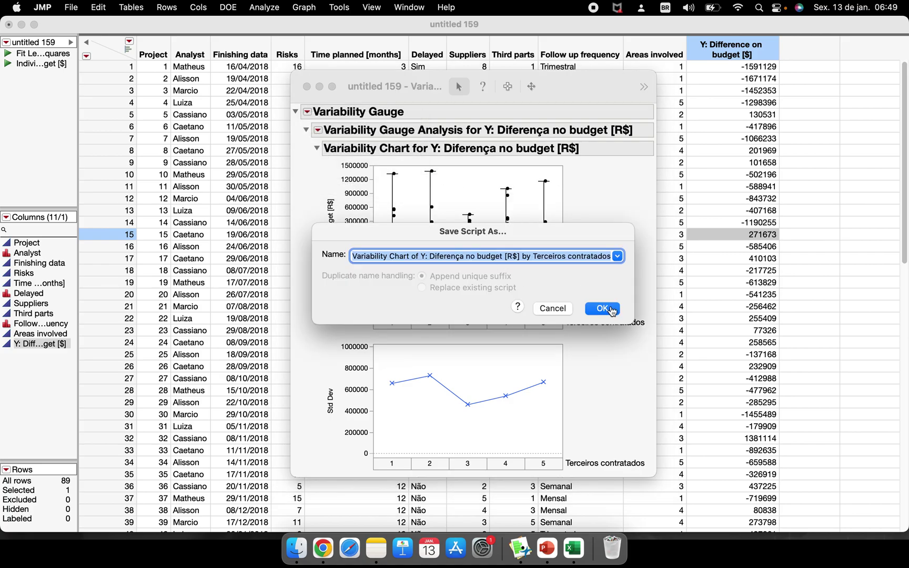
left_click(605, 310)
left_click(307, 86)
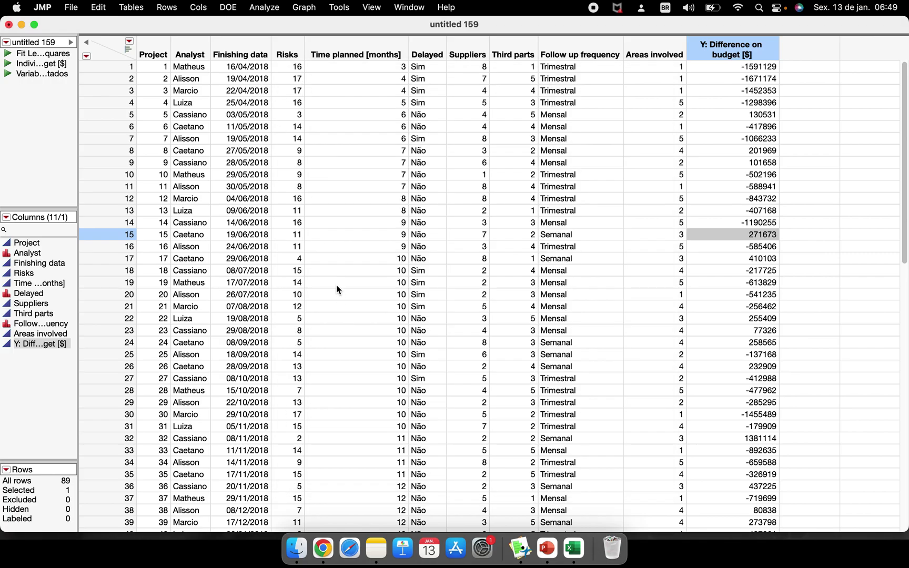
right_click(520, 548)
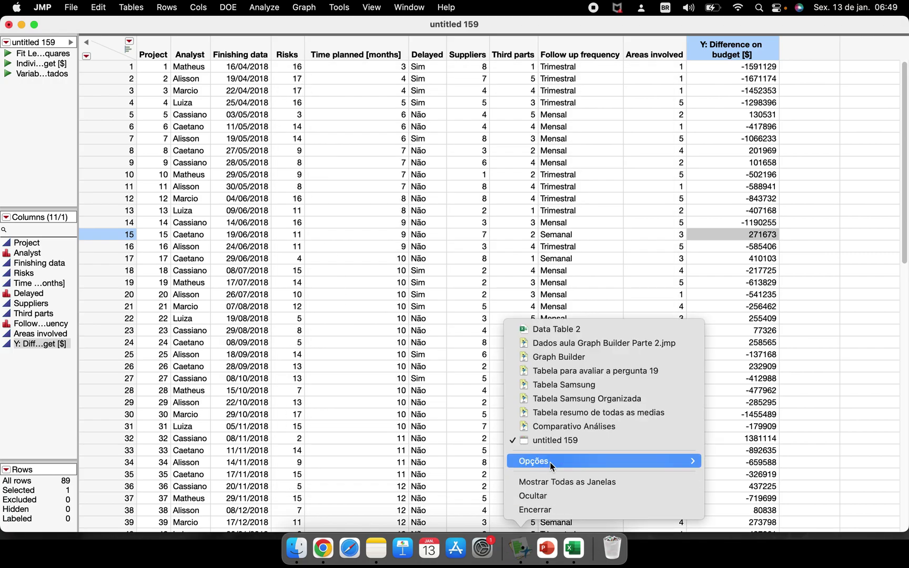
left_click(547, 427)
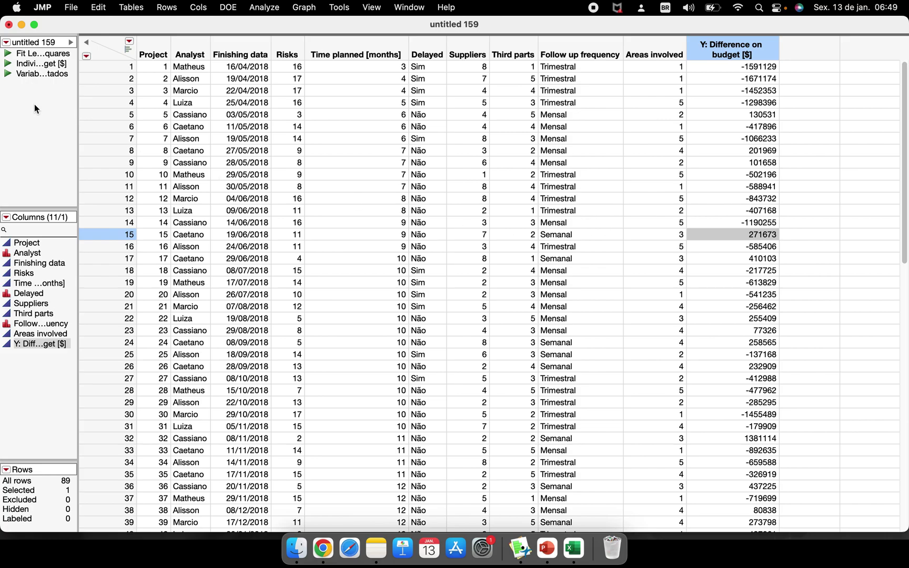
Step: Run the saved variability chart and Individual & Moving Range chart scripts from the data table to check their reports
left_click(8, 77)
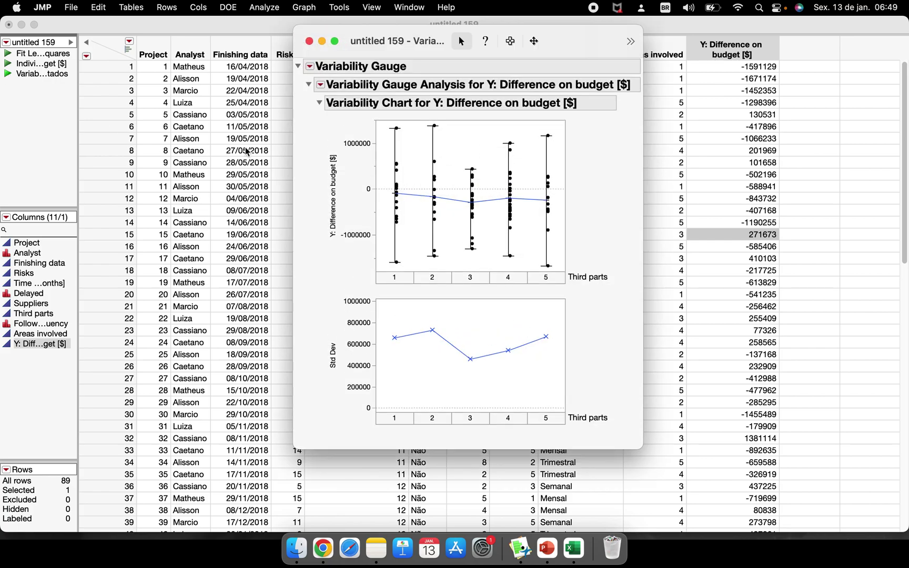
left_click(5, 66)
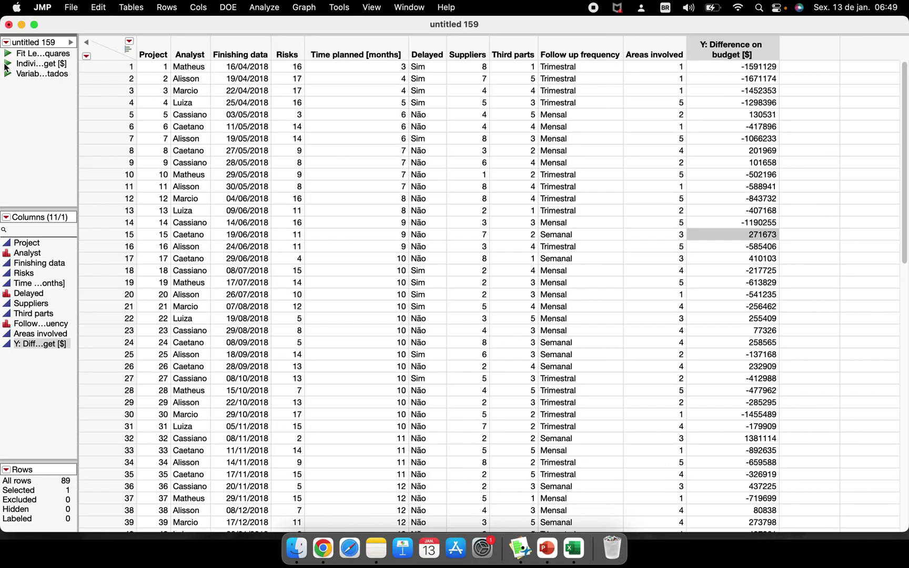
left_click(7, 68)
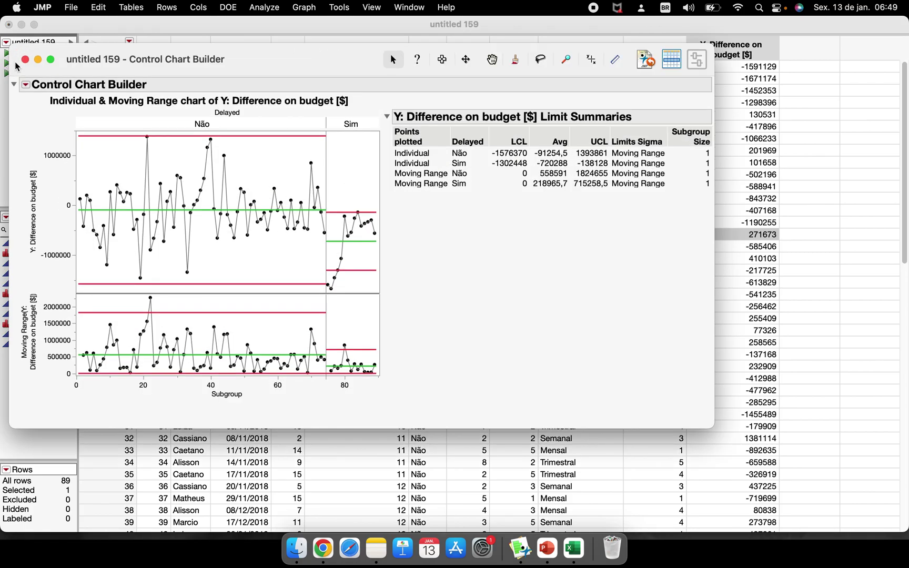
left_click_drag(7, 92, 120, 96)
Step: Run the saved Fit Least Squares script and look through the report down to the Prediction Profiler
left_click(10, 59)
left_click(9, 55)
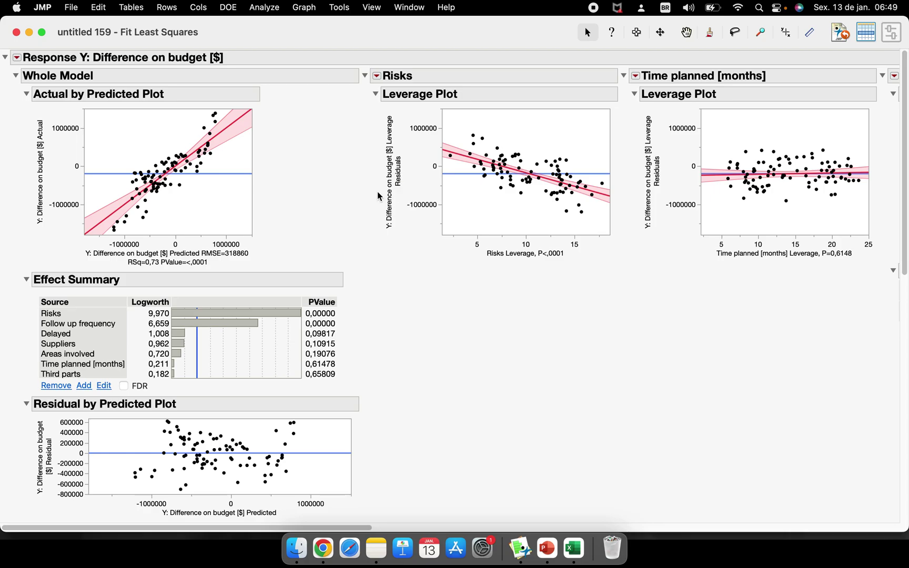
scroll(402, 326, "down", 15)
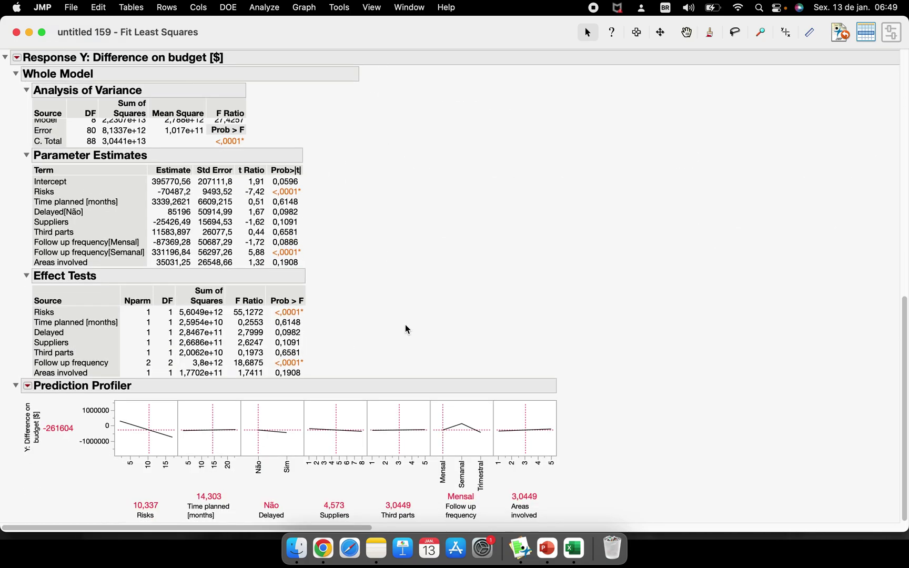
scroll(405, 325, "up", 15)
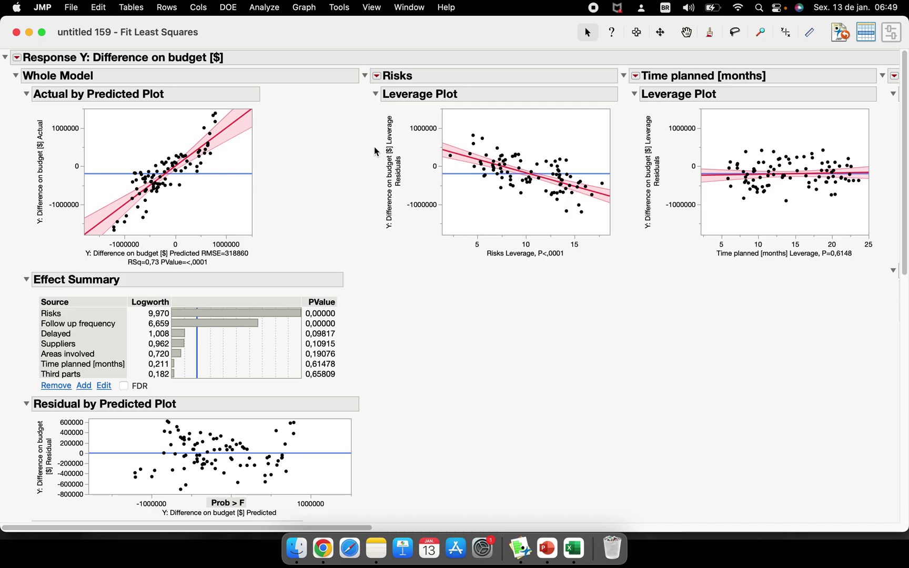
Step: Collapse all effect columns and every Whole Model section except Summary of Fit in the Fit Least Squares report, and close it
left_click(365, 75, "alt")
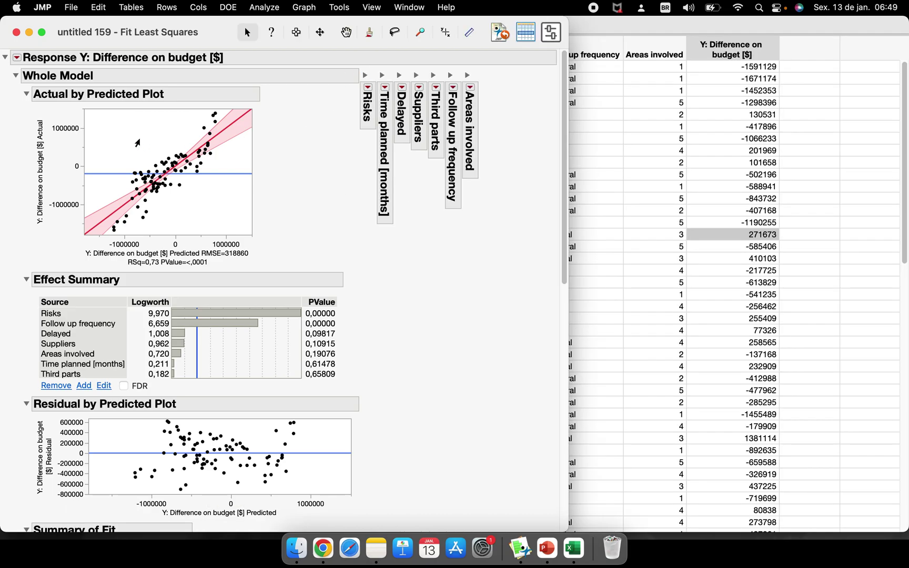
left_click(25, 94)
left_click(26, 110)
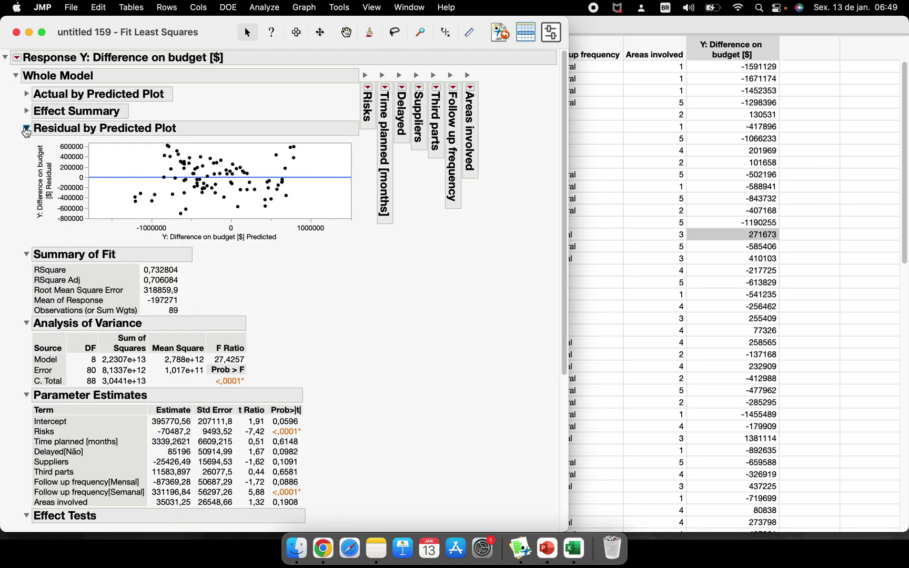
left_click(29, 128)
left_click(27, 214)
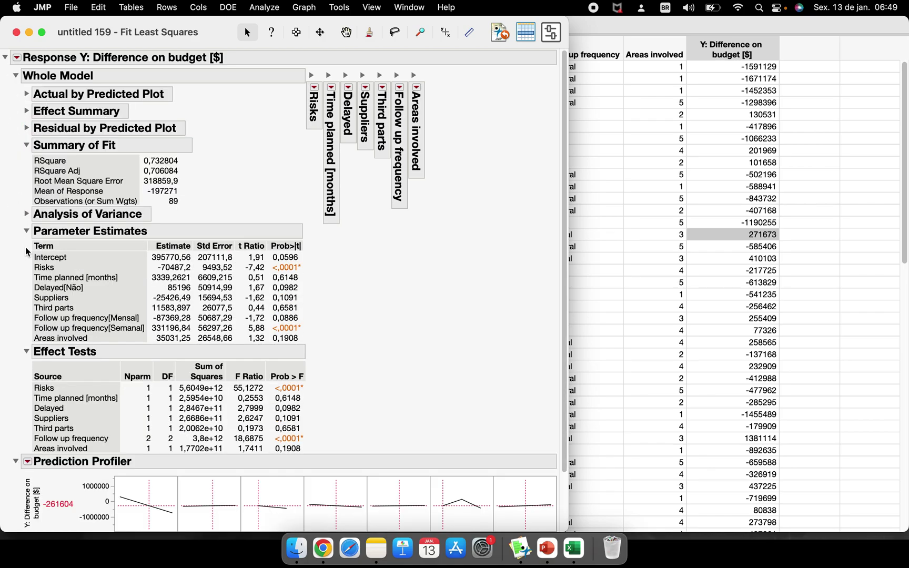
left_click(26, 231)
left_click(27, 254)
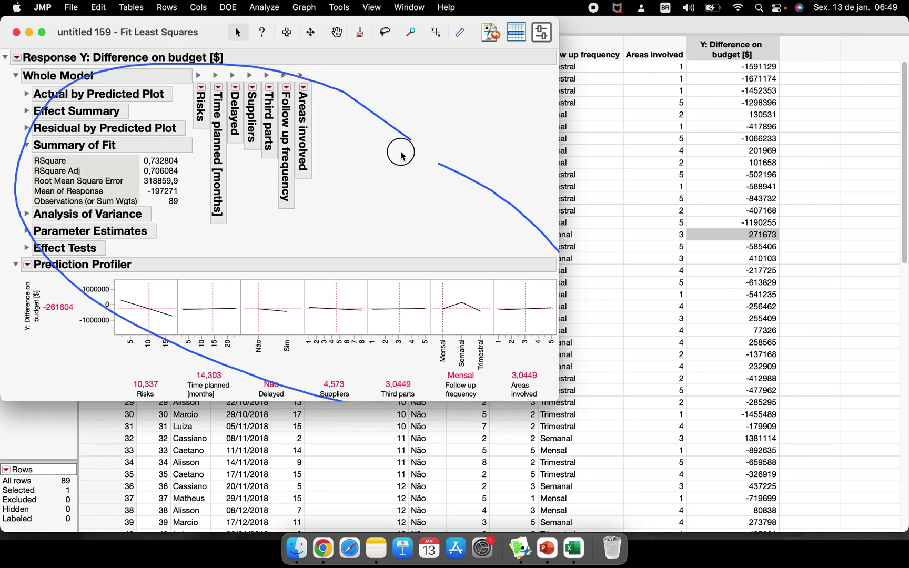
left_click(17, 33)
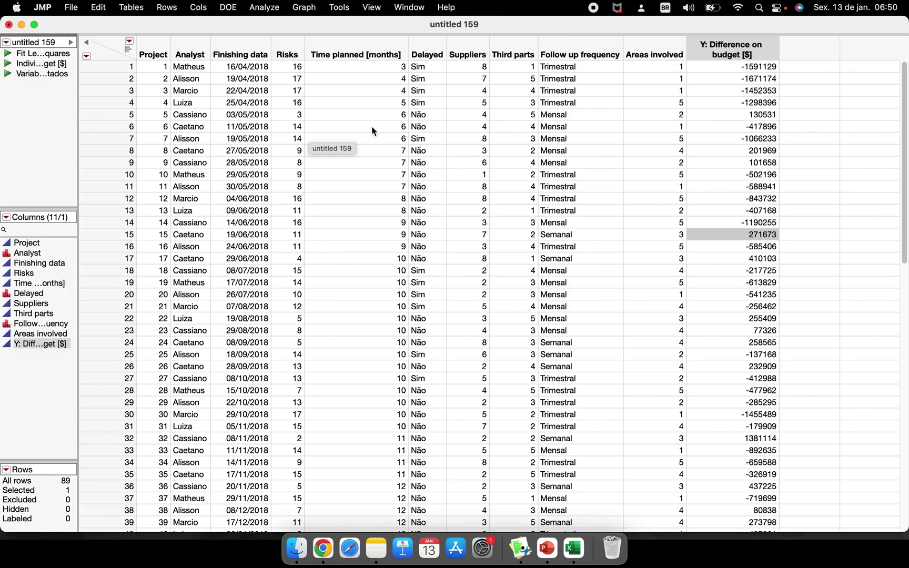
Step: Rename the data table as Regression Table in English
double_click(60, 40)
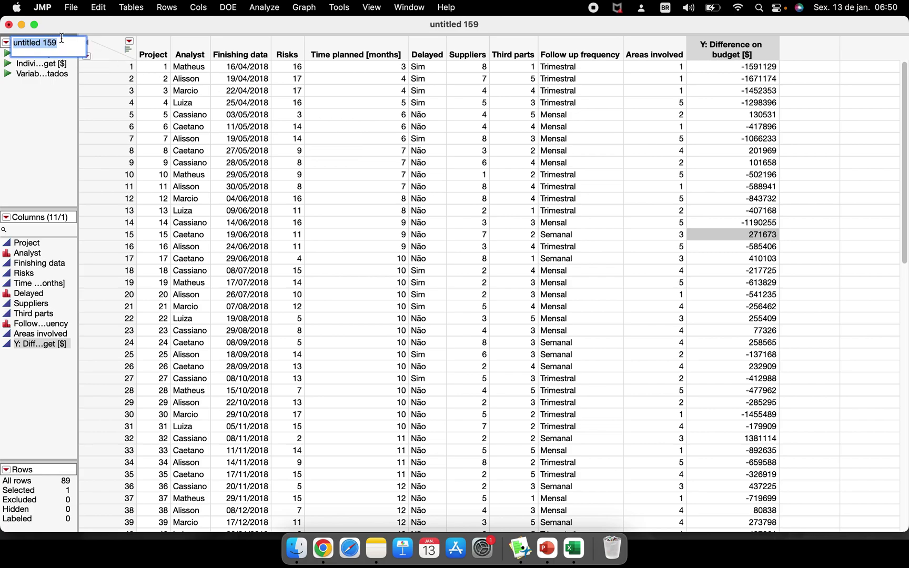
type("Regression Ta")
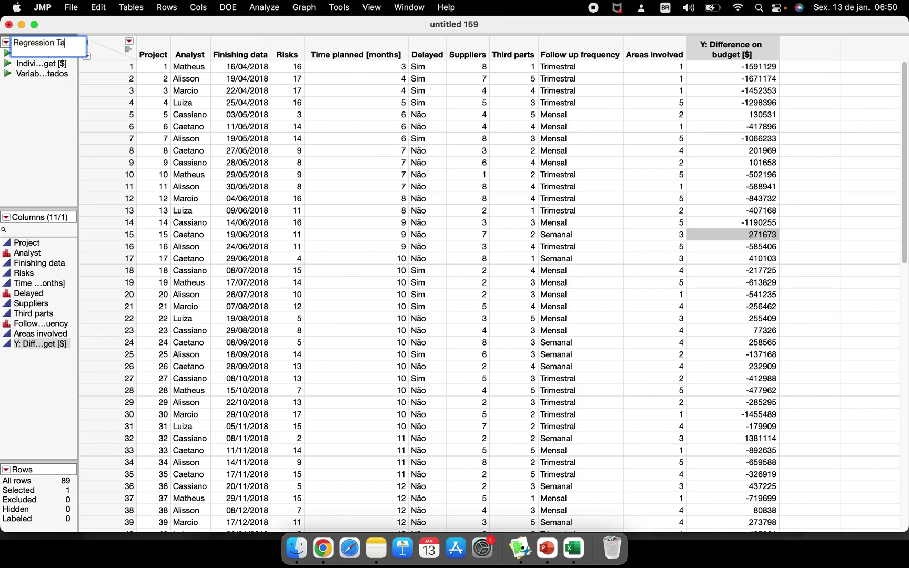
type("ble in English")
left_click(45, 126)
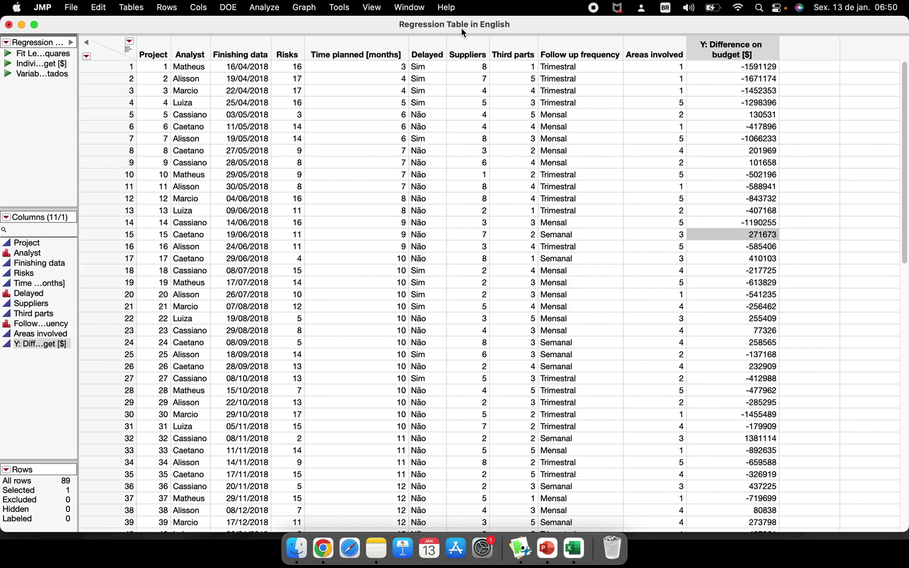
Step: Save the data table to the Desktop as Regression Table in English and close it
left_click(71, 9)
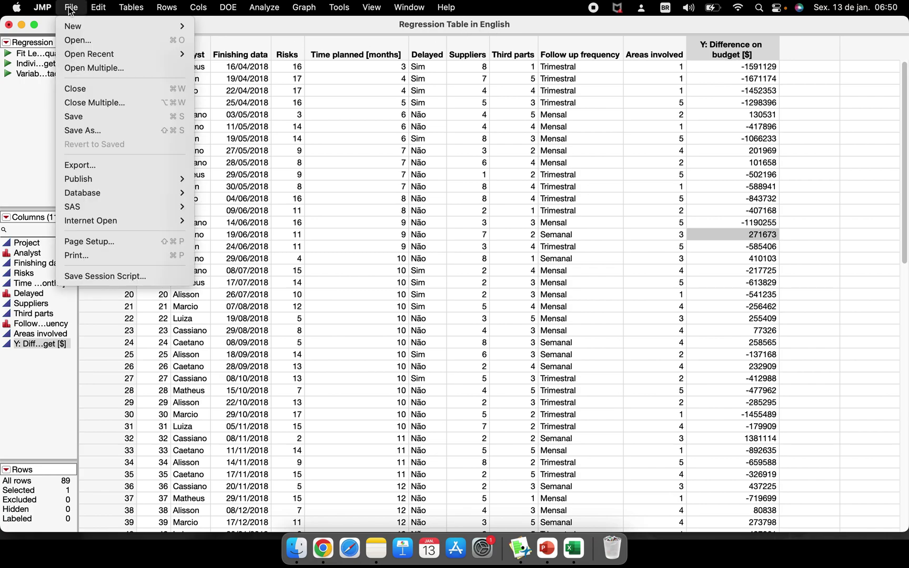
left_click(88, 114)
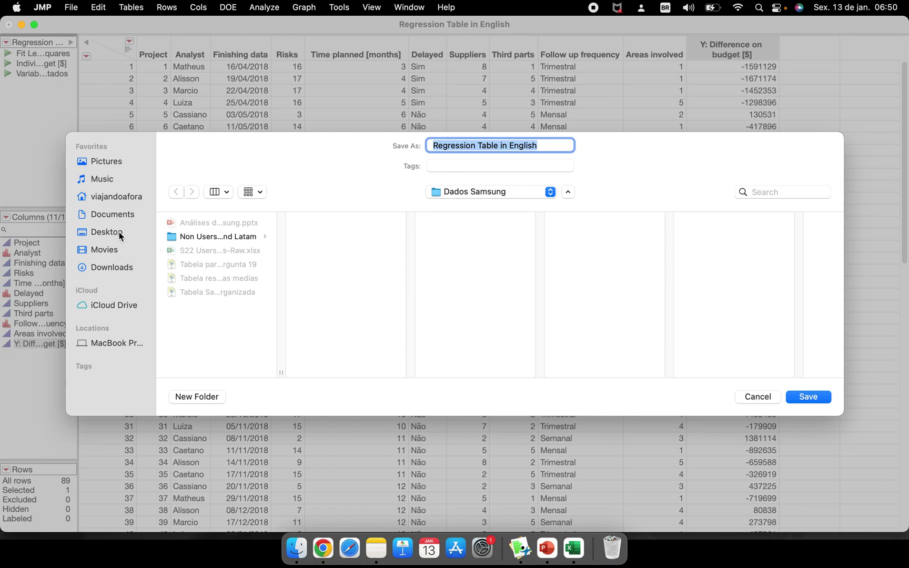
left_click(120, 234)
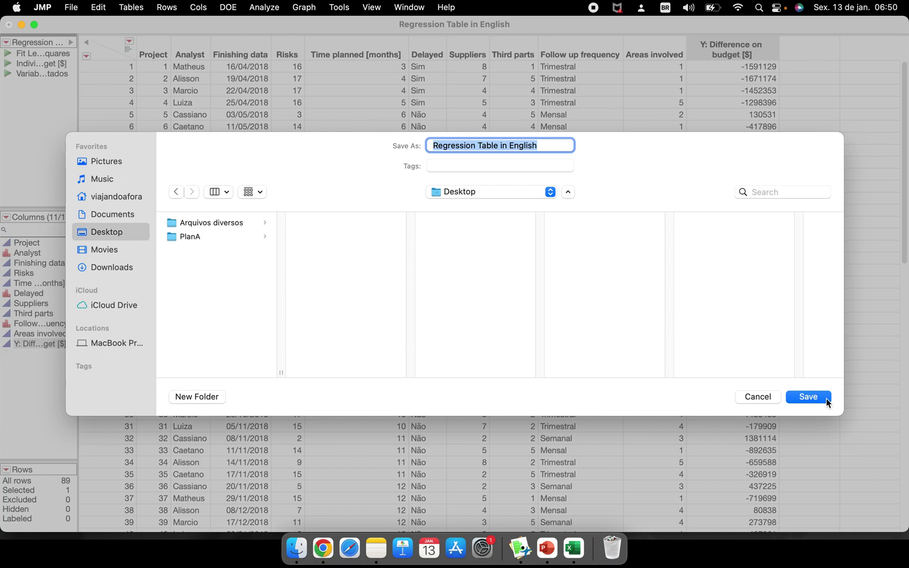
left_click(809, 397)
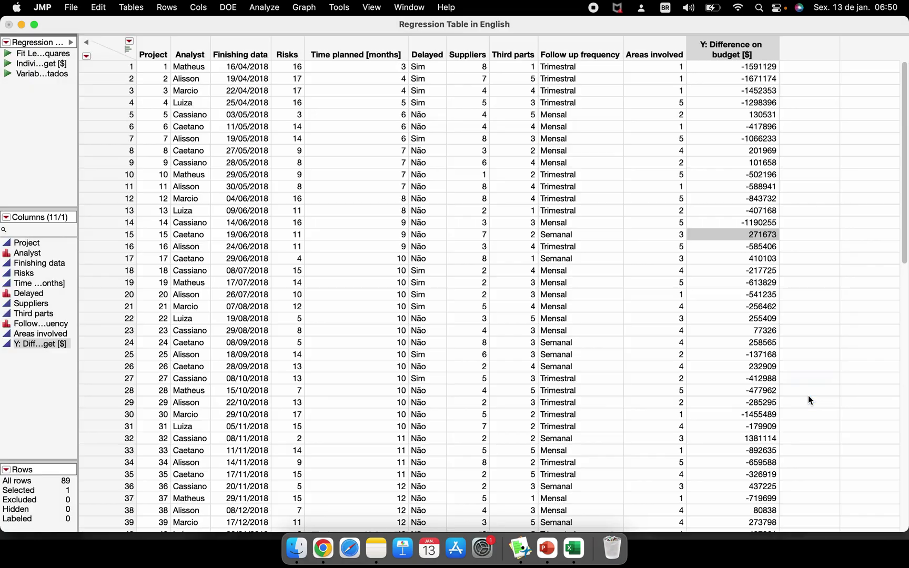
left_click(9, 25)
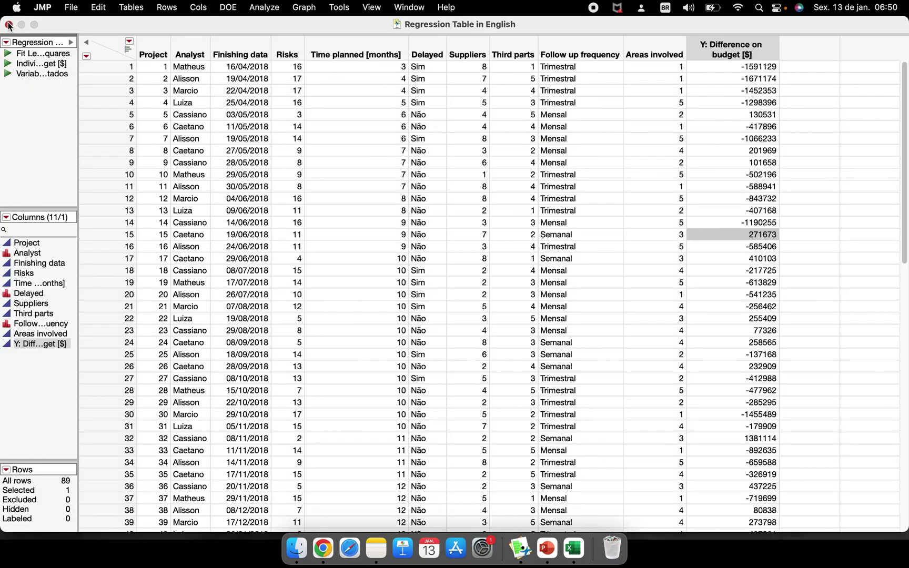
left_click(453, 232)
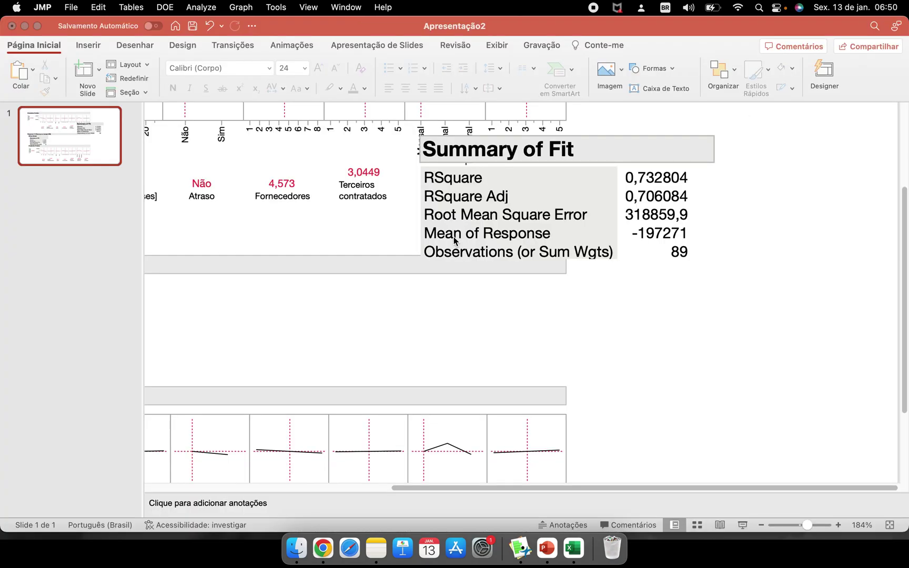
Step: Minimize the PowerPoint and Excel windows, move the Regression Table in English file toward the middle of the desktop, and open it in JMP
left_click(23, 25)
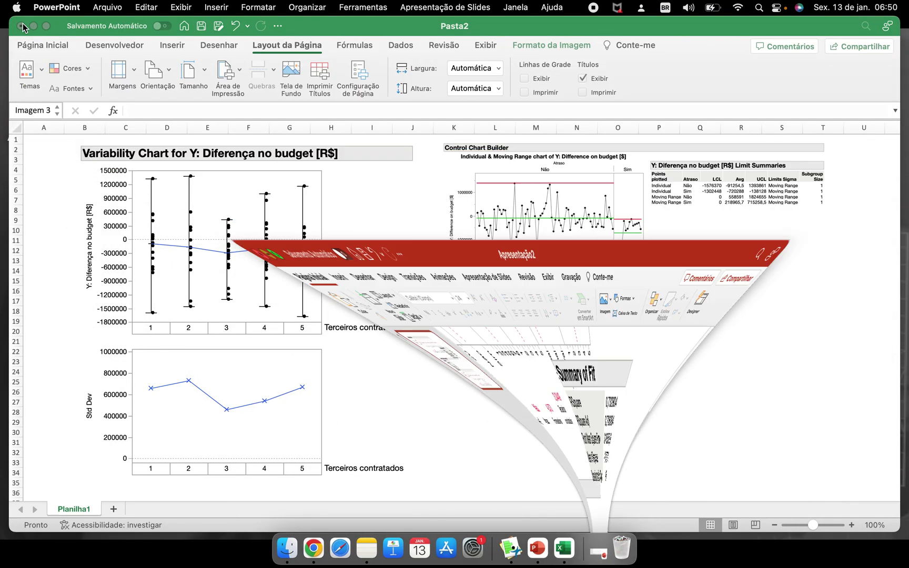
left_click(24, 26)
left_click_drag(873, 46, 488, 137)
double_click(488, 137)
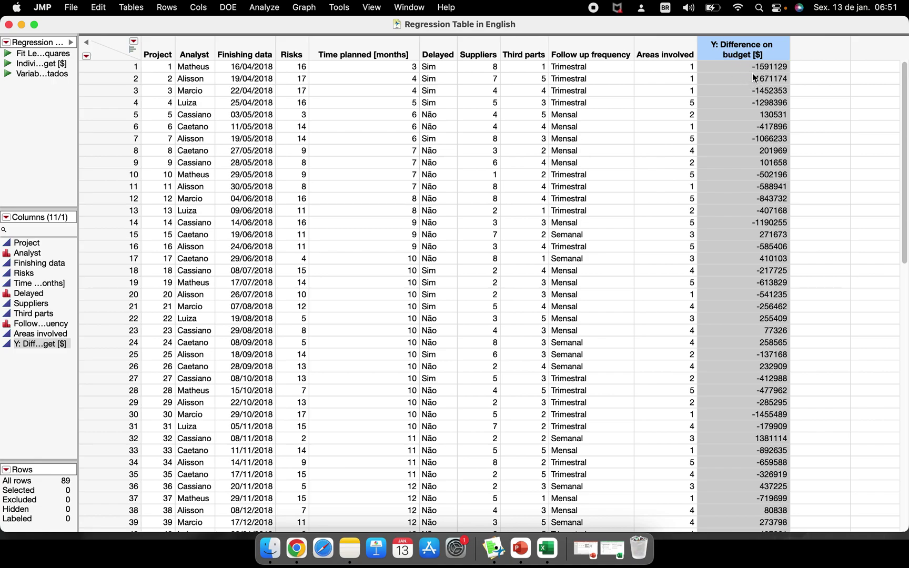
Step: Sort the data table by the Y: Difference on budget [$] column in ascending order
right_click(757, 48)
mouse_move(798, 227)
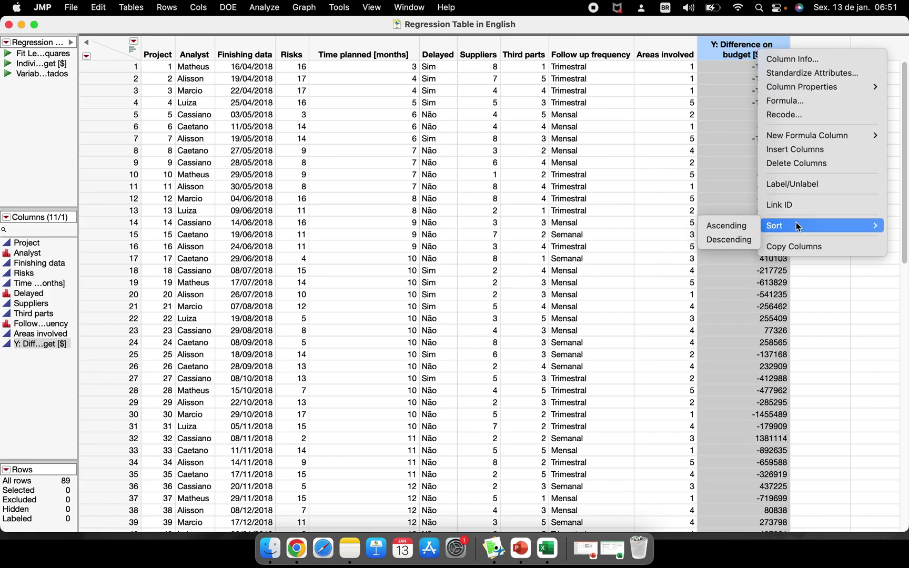
left_click(729, 226)
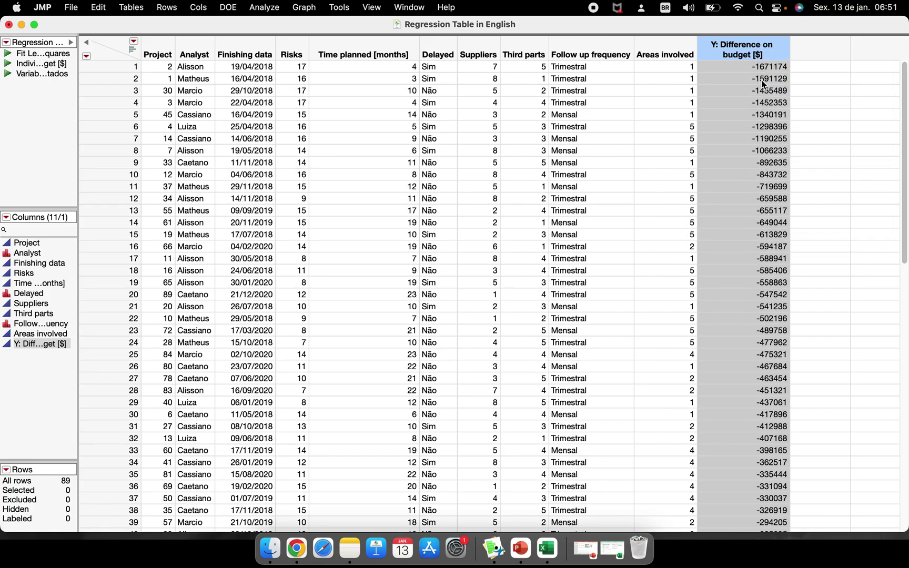
Step: Run the saved Individual & Moving Range chart script on the sorted data, examine the control chart, and close it
left_click(8, 68)
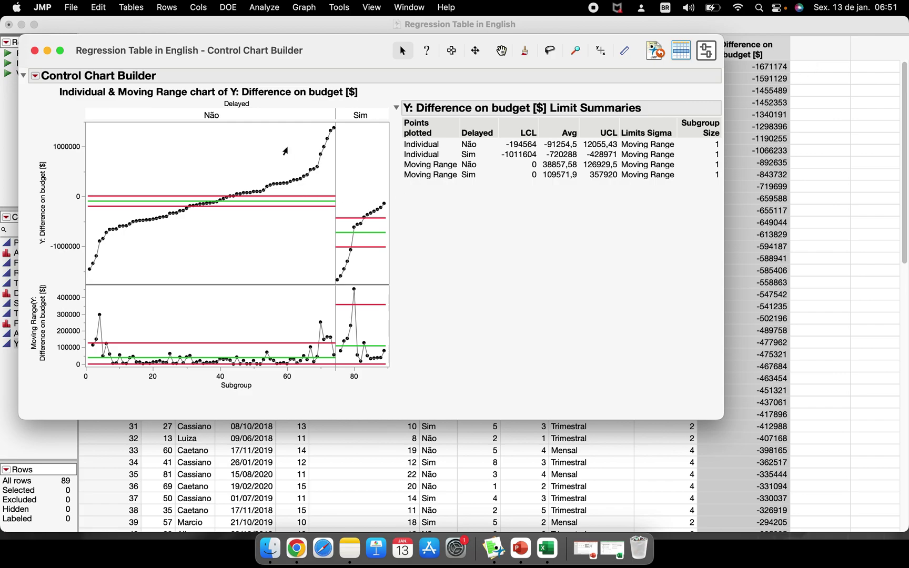
left_click_drag(264, 62, 366, 96)
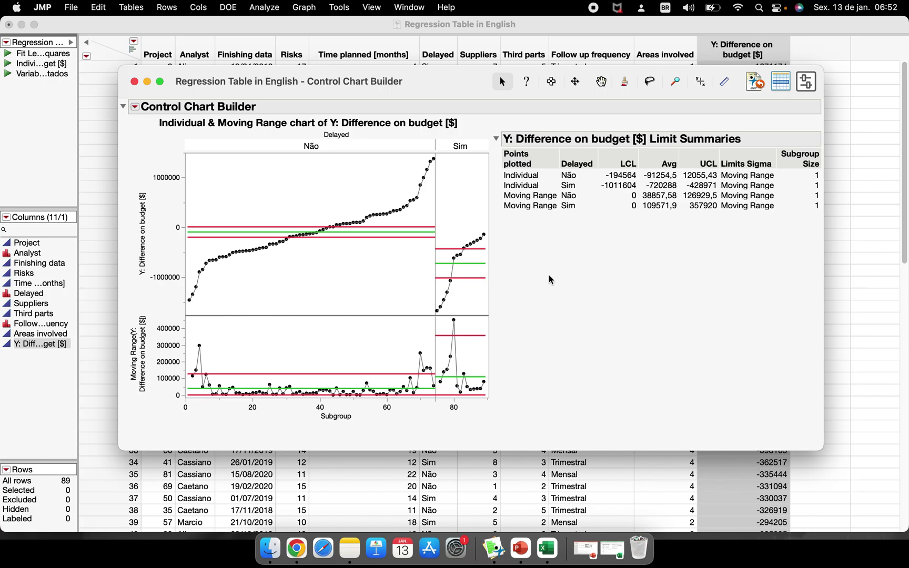
left_click(134, 81)
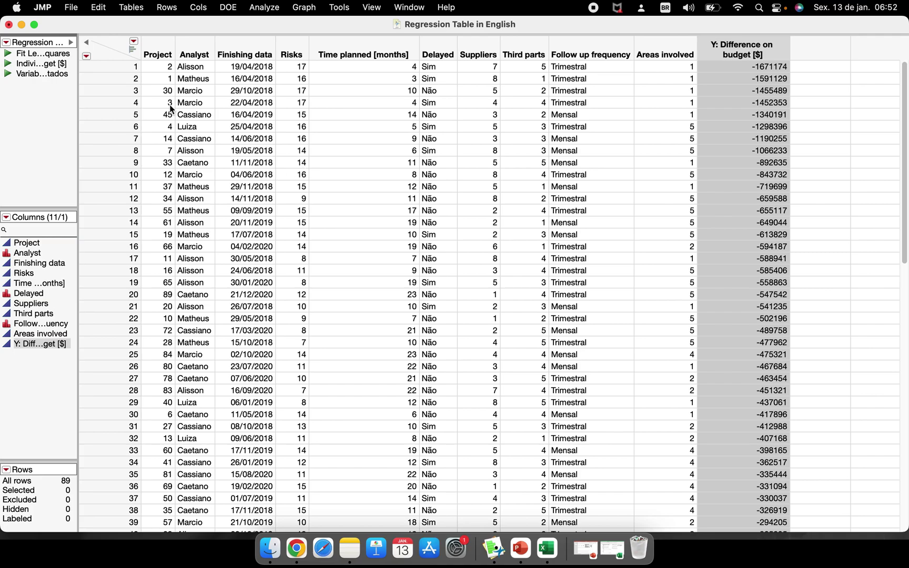
Step: Minimize the data table and move the Regression Table in English file back to the desktop's upper corner
left_click(21, 26)
left_click(497, 145)
left_click_drag(497, 145, 872, 68)
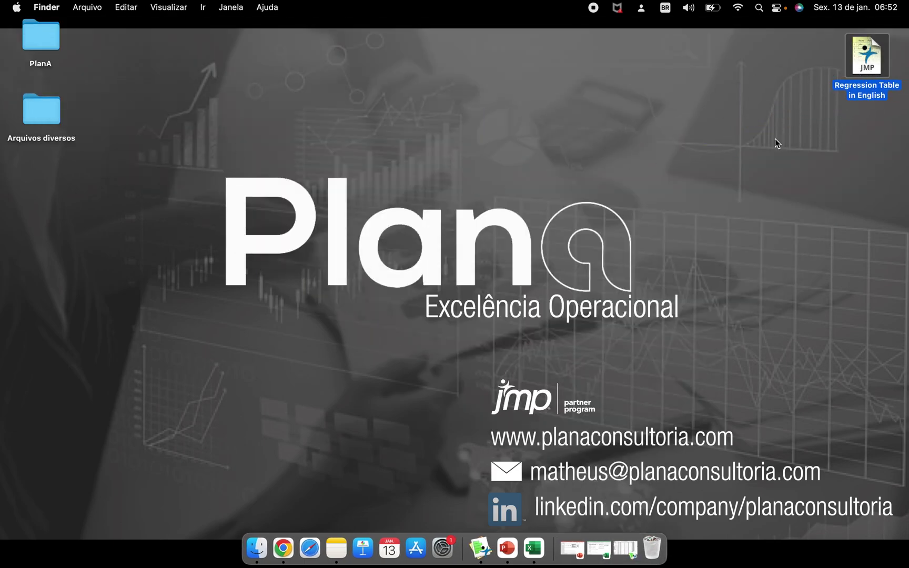